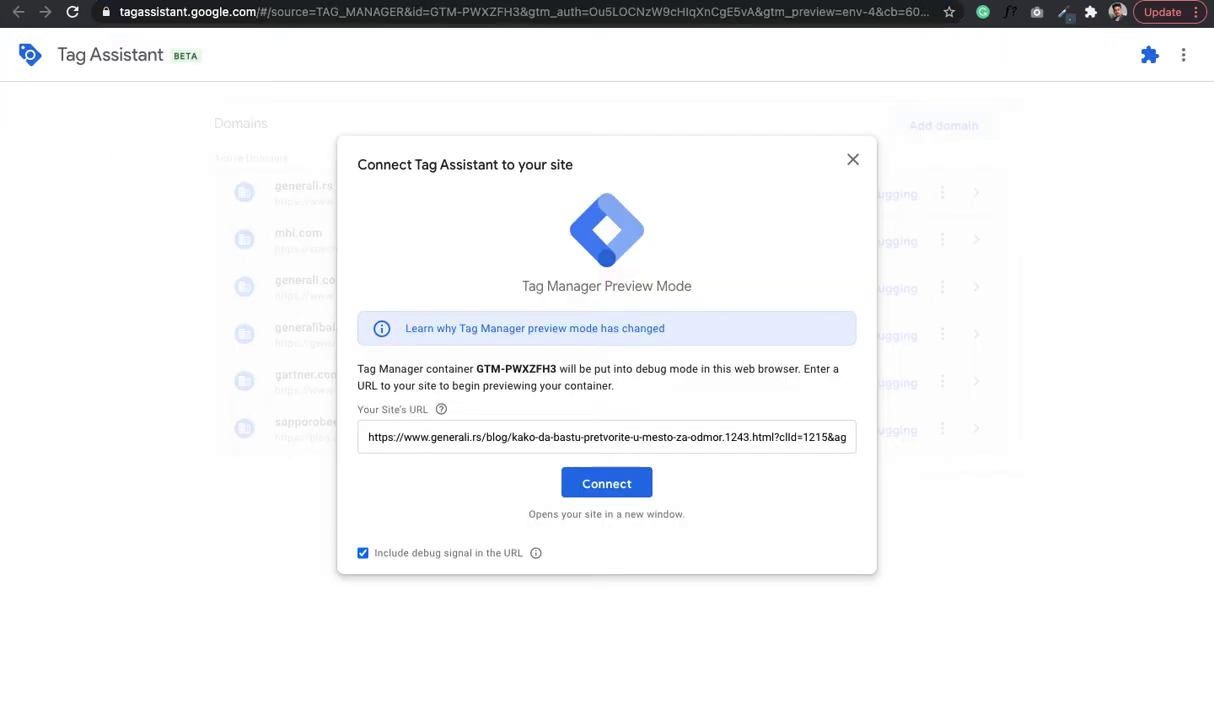
- Connect Tag Assistant in debug mode to the generali.rs blog article for container GTM-PWXZFH3
left_click(598, 485)
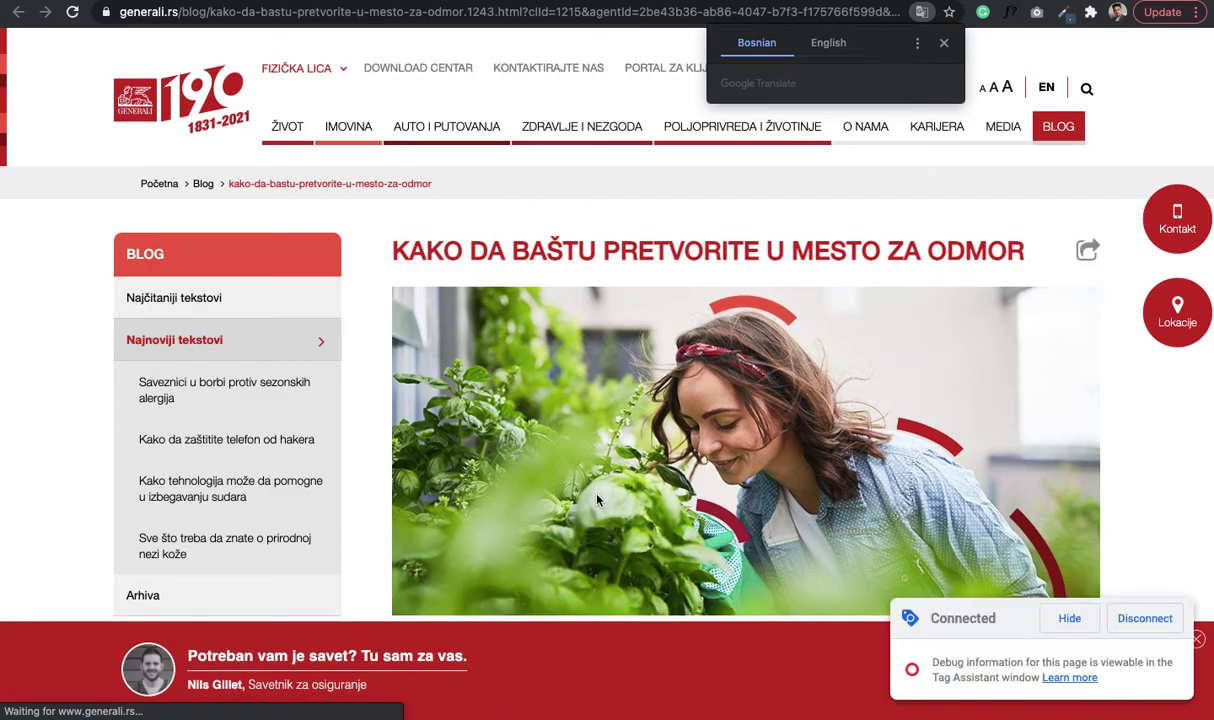
left_click(944, 43)
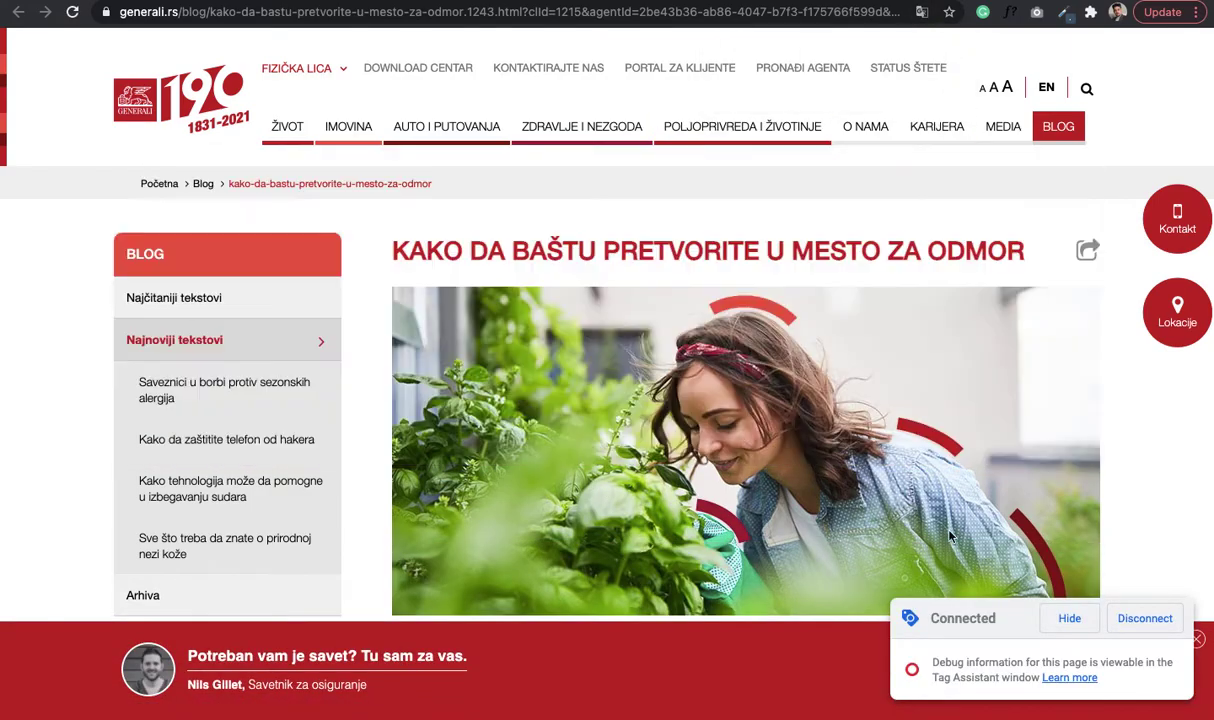
left_click(1070, 620)
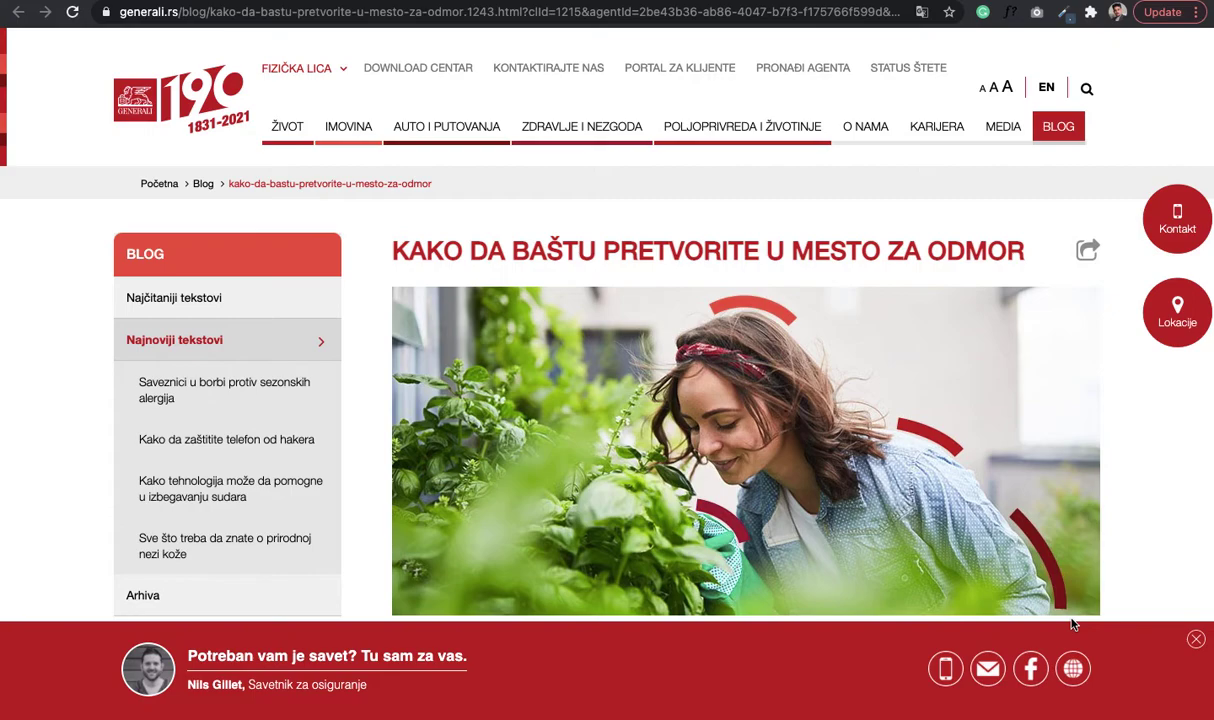
left_click(982, 12)
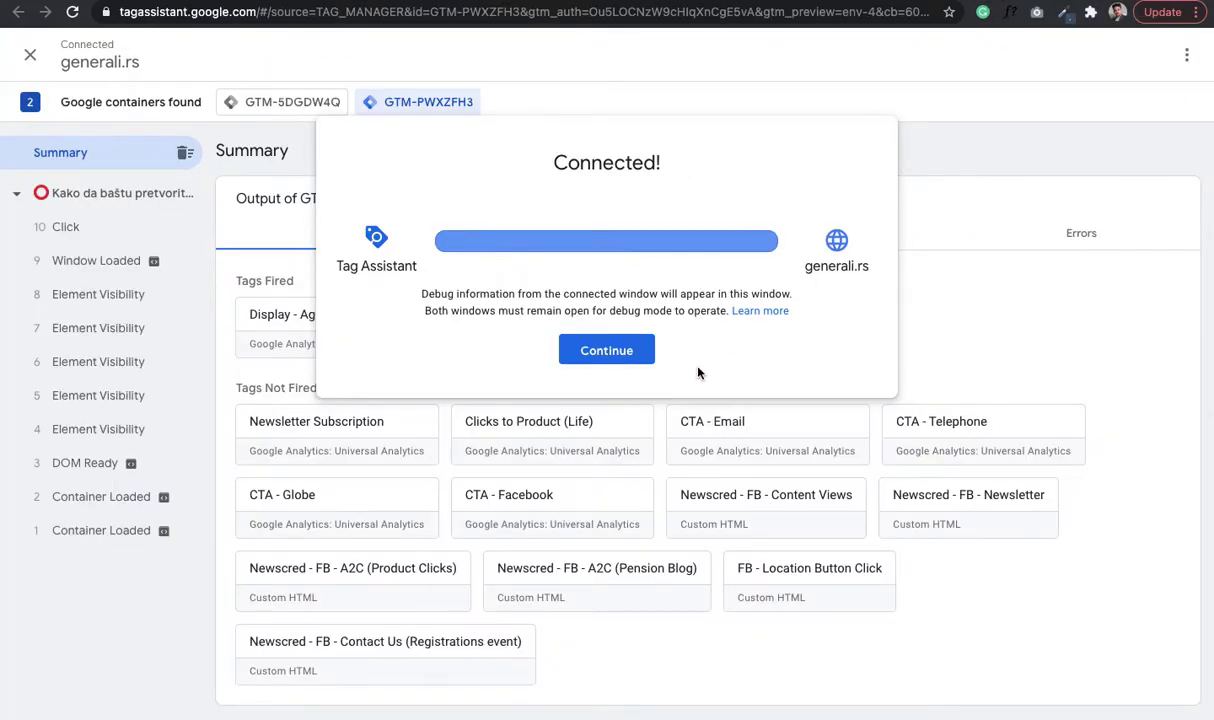
- Inspect the Display - AgentBanner tag's full properties and firing trigger, then return to the article
left_click(612, 352)
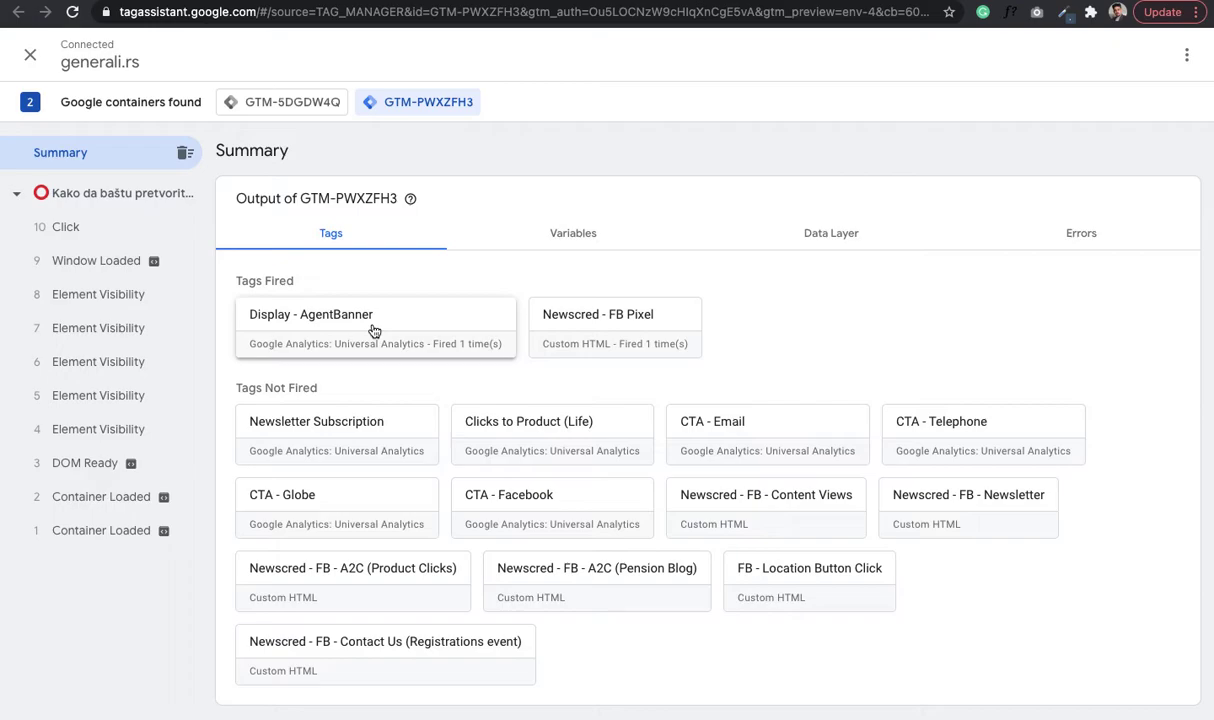
left_click(374, 330)
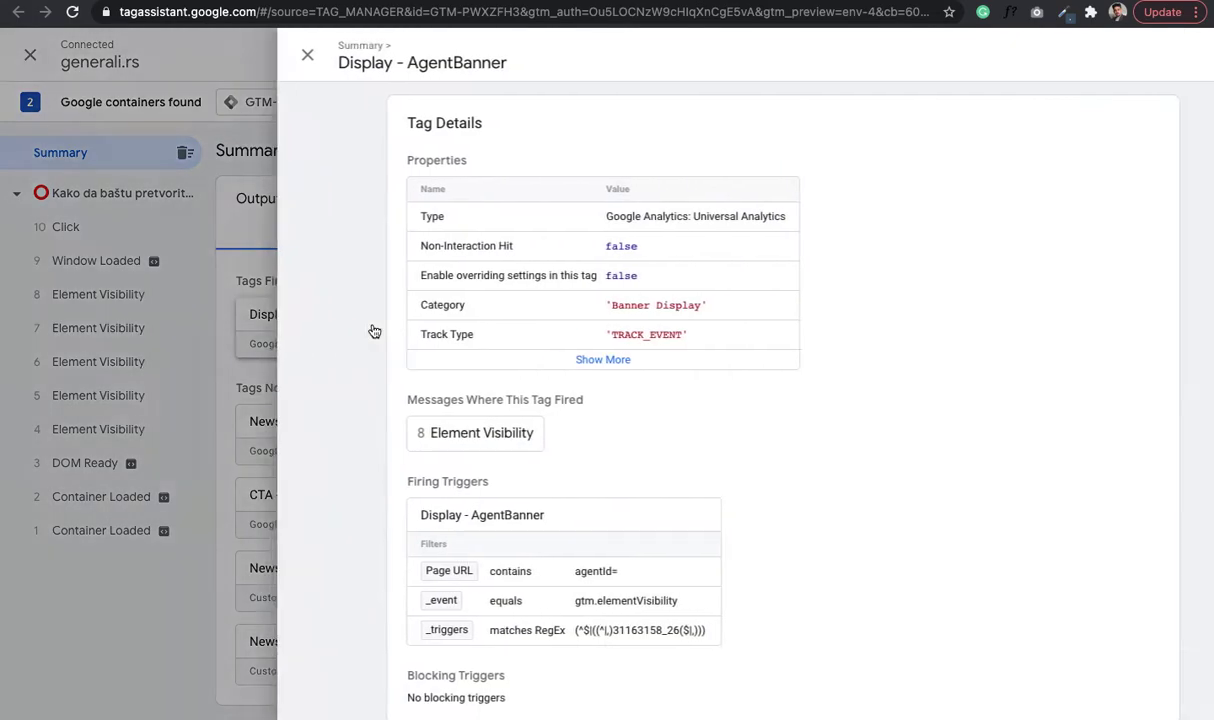
scroll(585, 490, "down", 1)
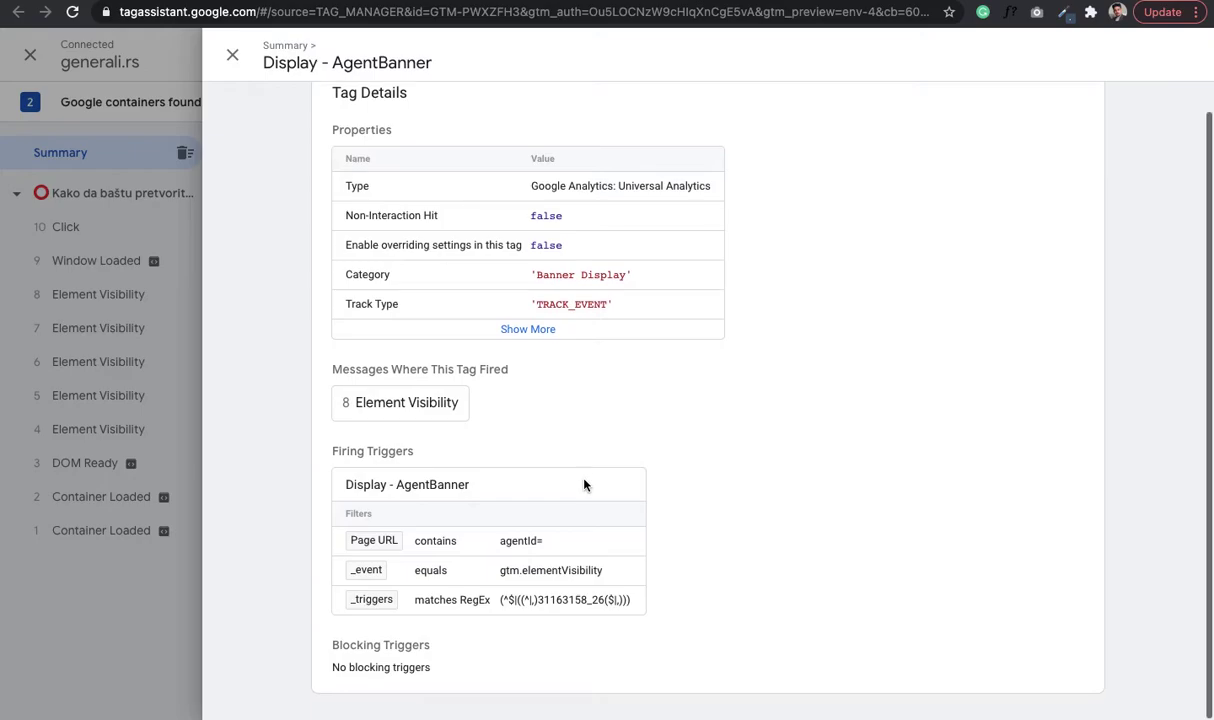
scroll(600, 637, "up", 1)
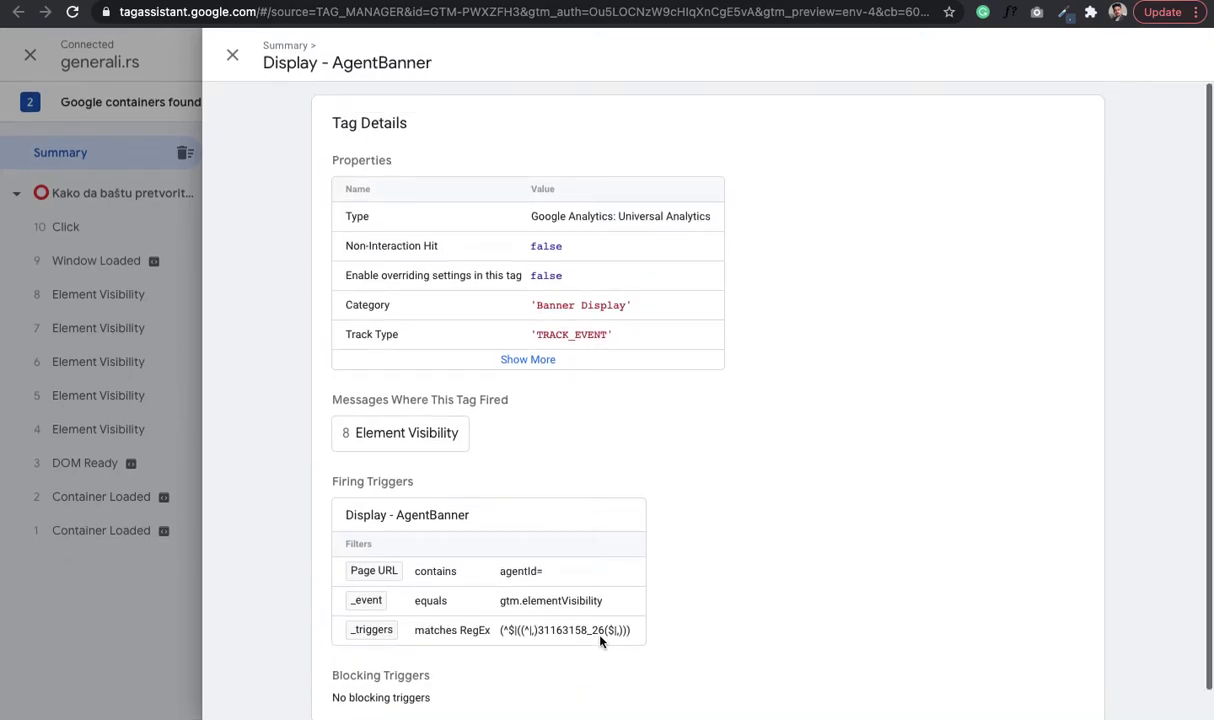
left_click(505, 362)
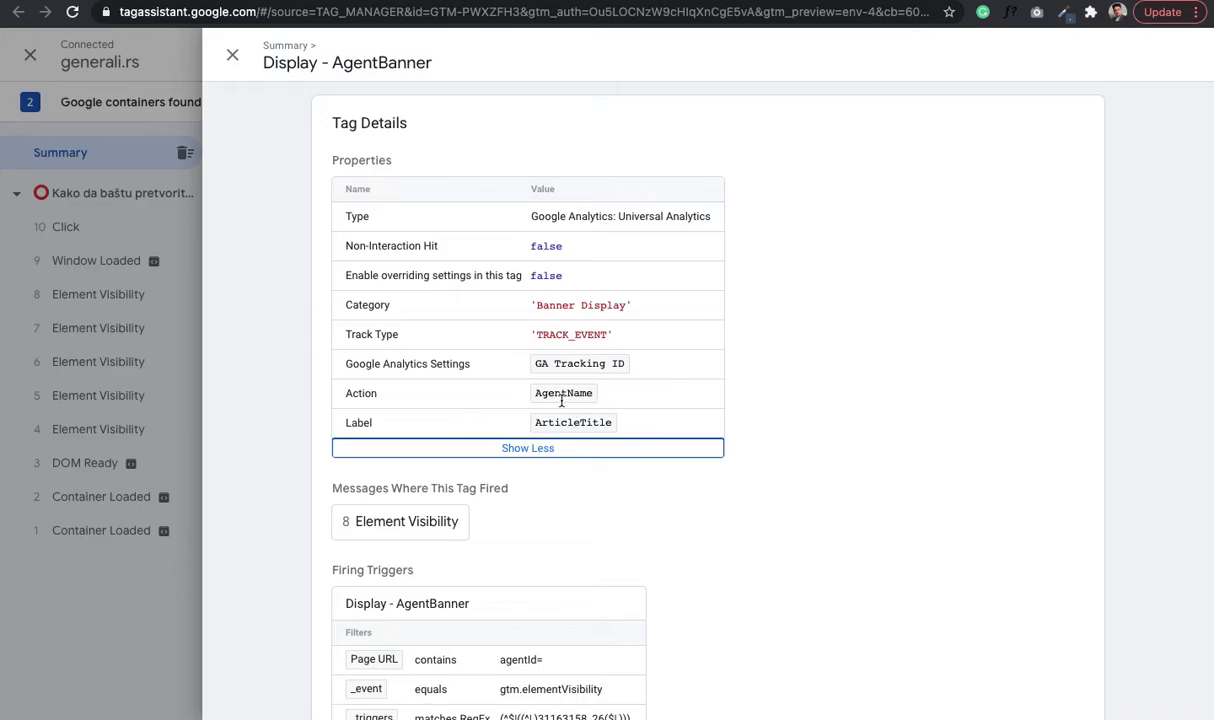
left_click(237, 62)
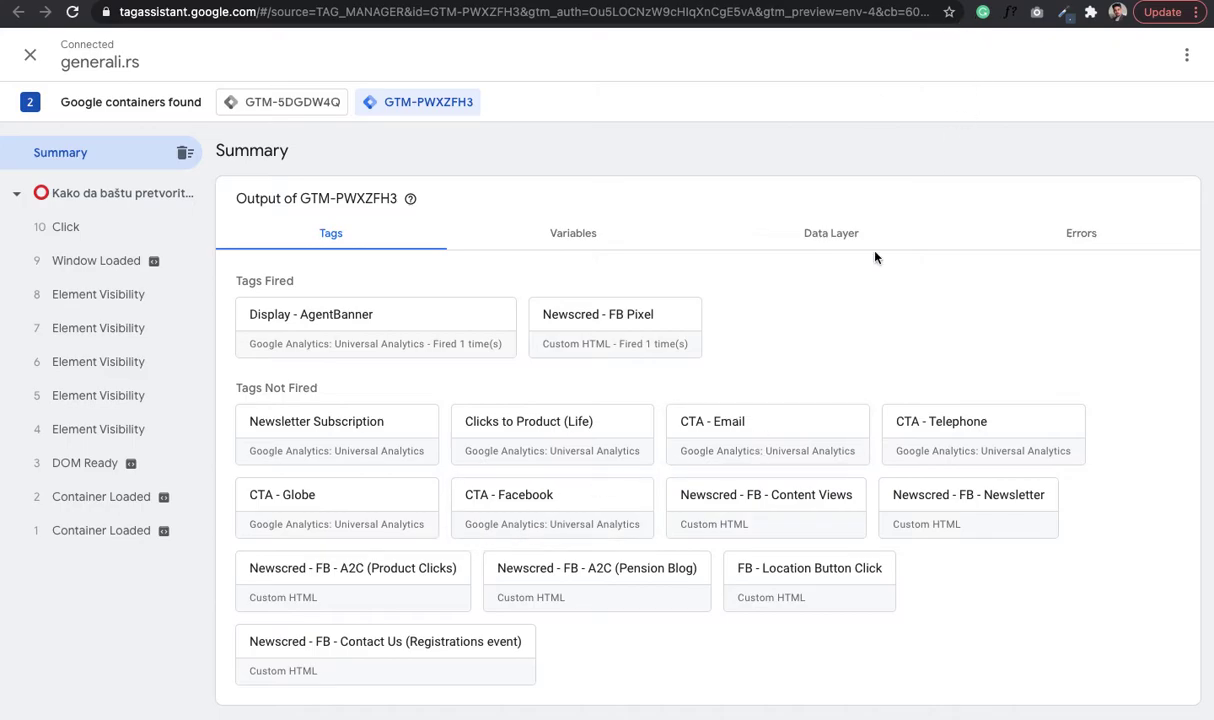
key("alt+Tab")
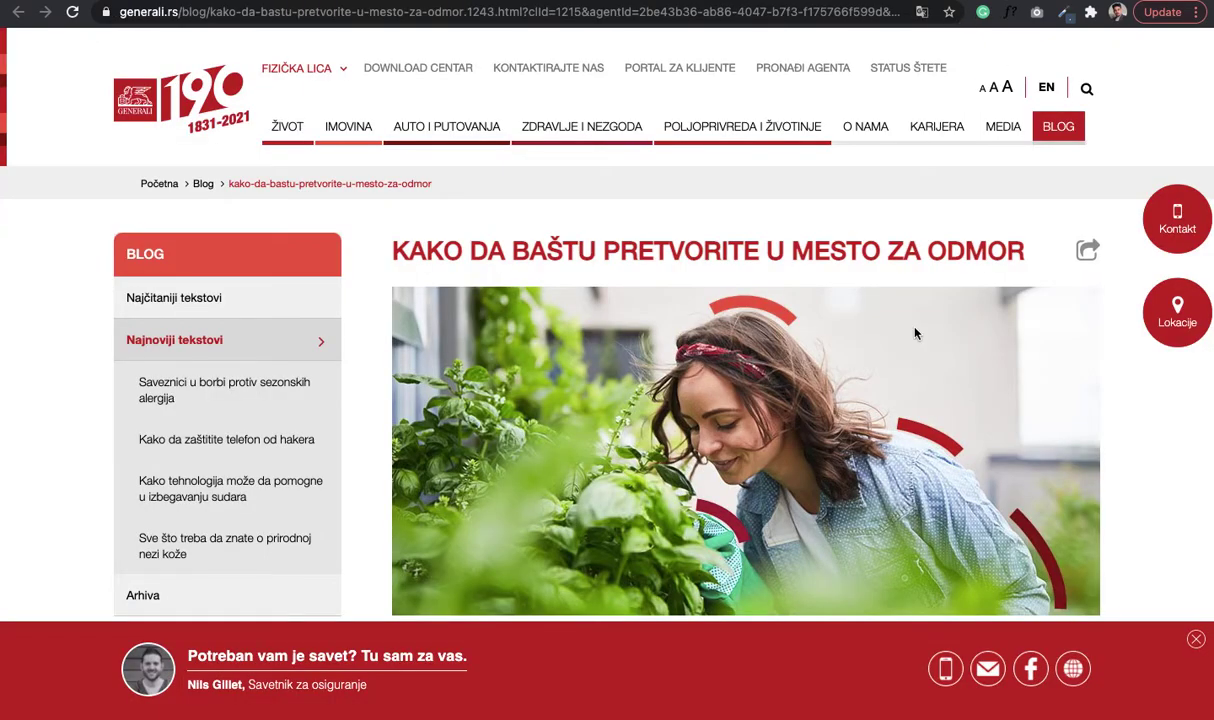
- Fire CTA - Telephone via the banner's phone icon and check it in Tag Assistant
left_click(948, 671)
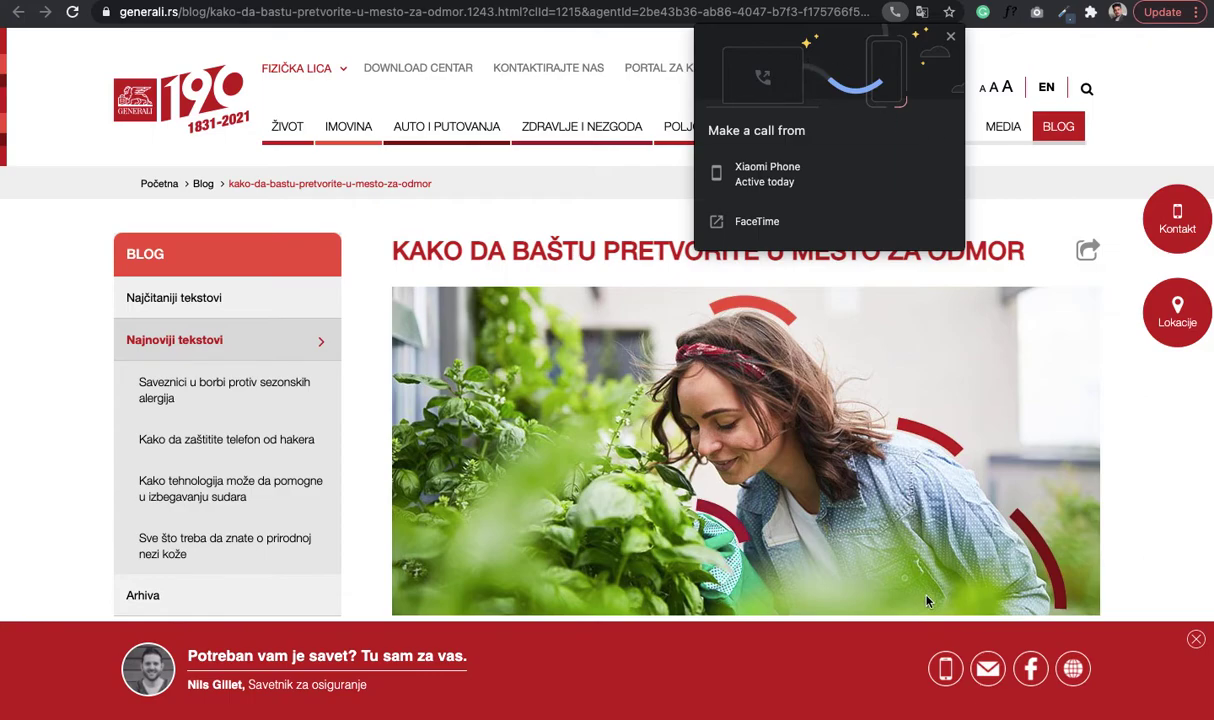
left_click(950, 38)
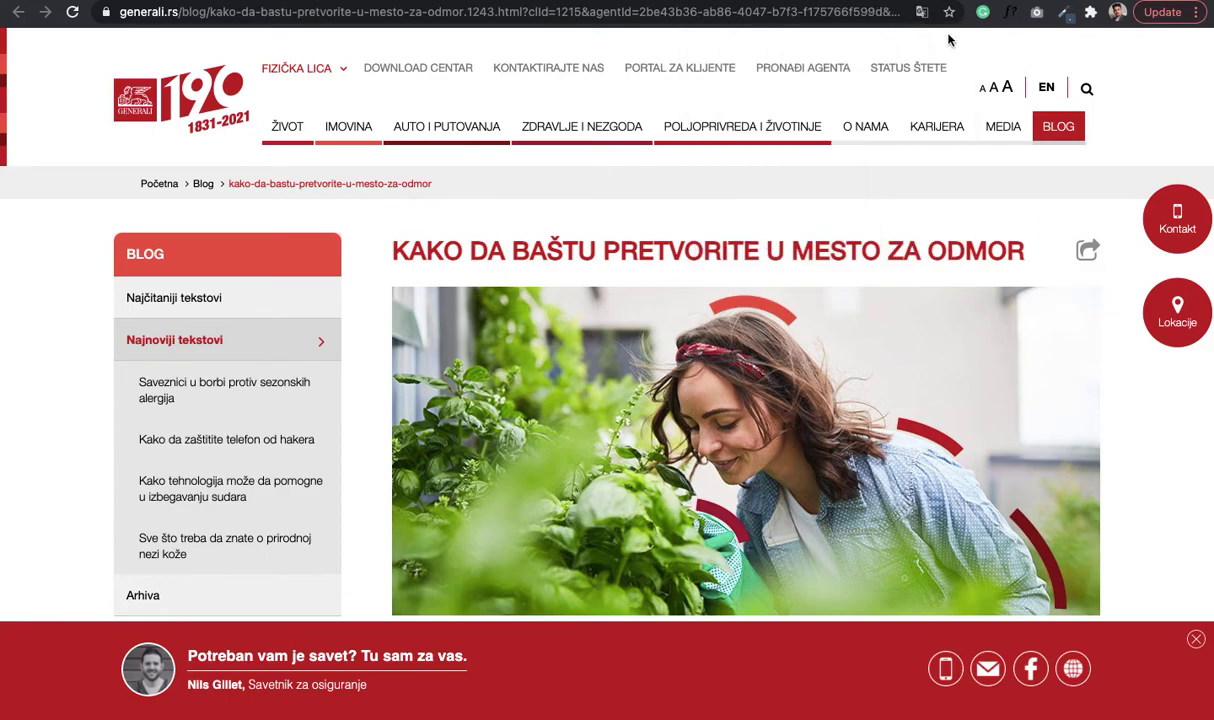
left_click(969, 4)
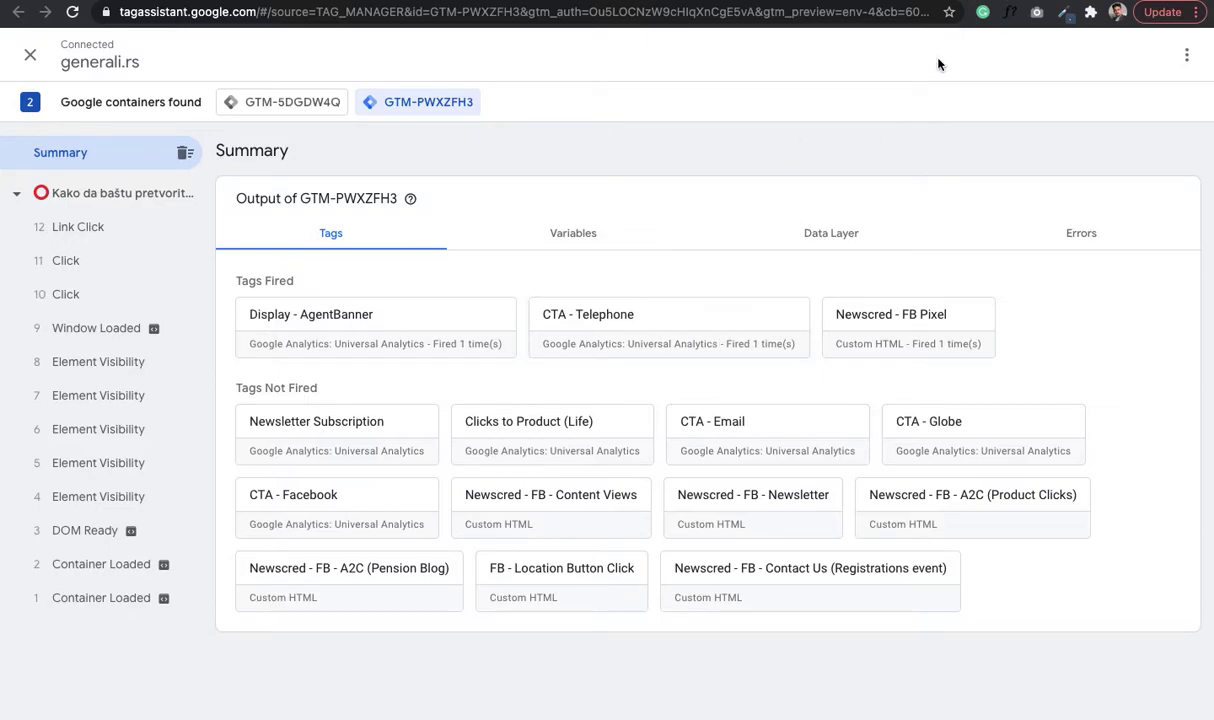
left_click(960, 5)
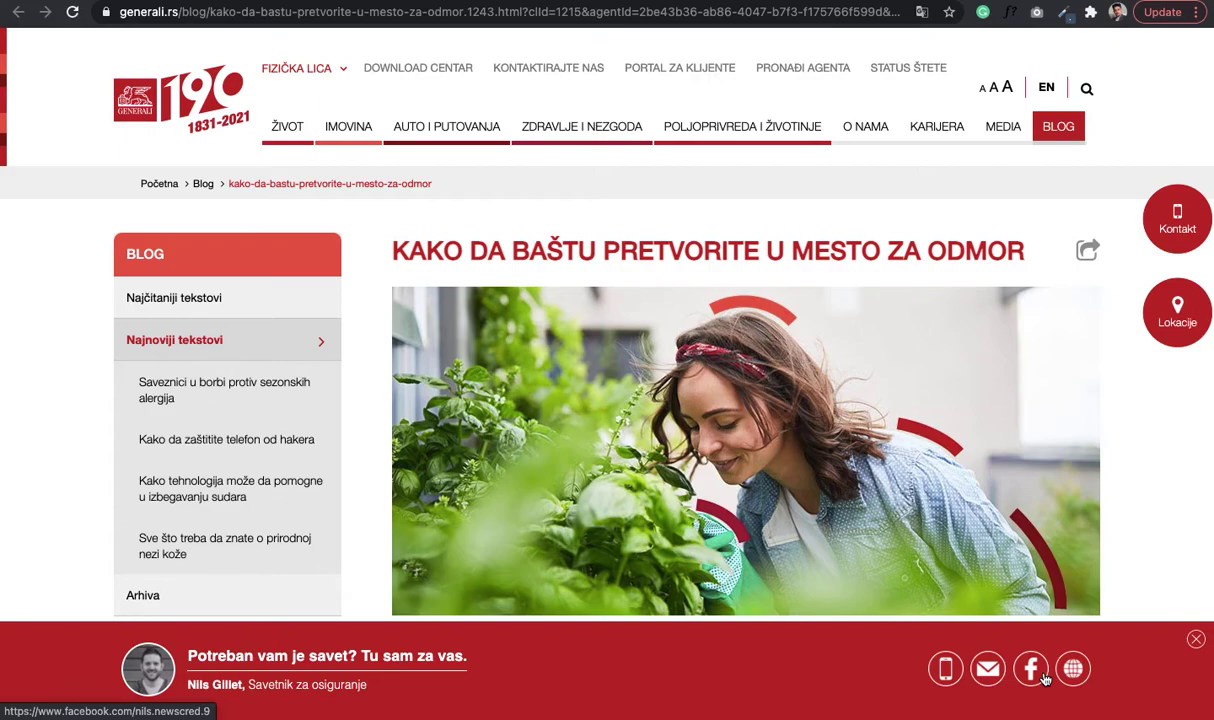
- Fire CTA - Facebook via the banner's Facebook icon and check Tag Assistant
left_click(1045, 679)
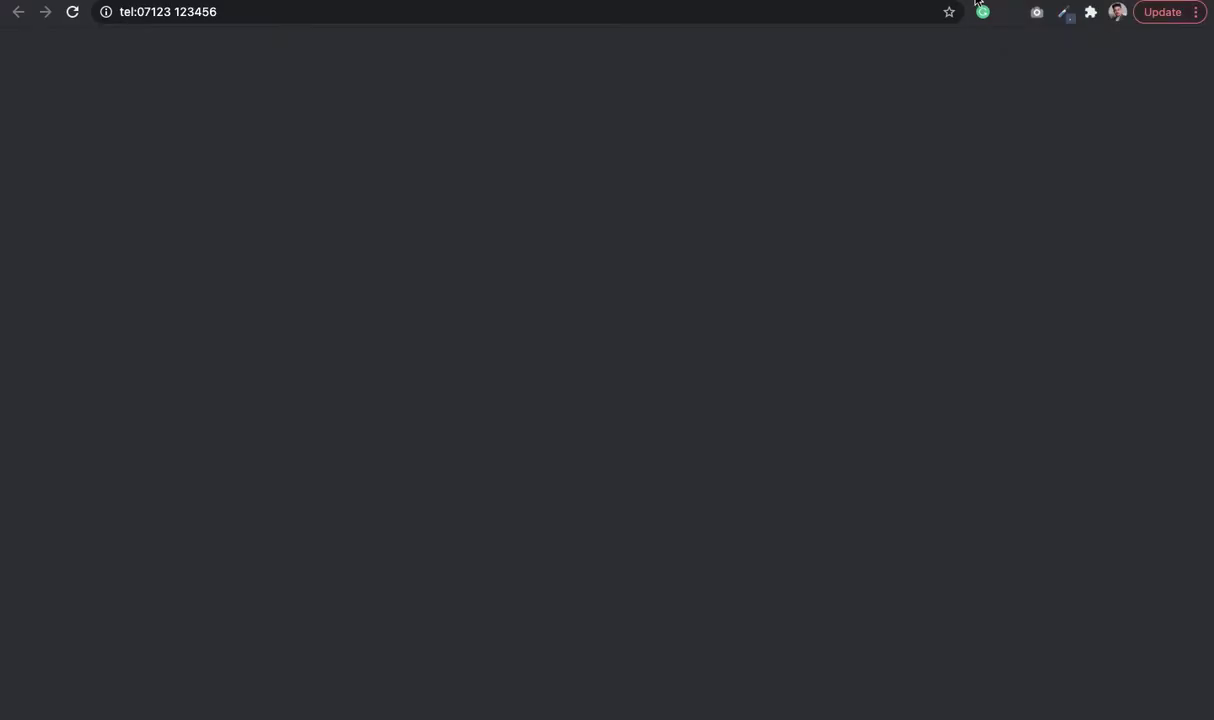
left_click(975, 1)
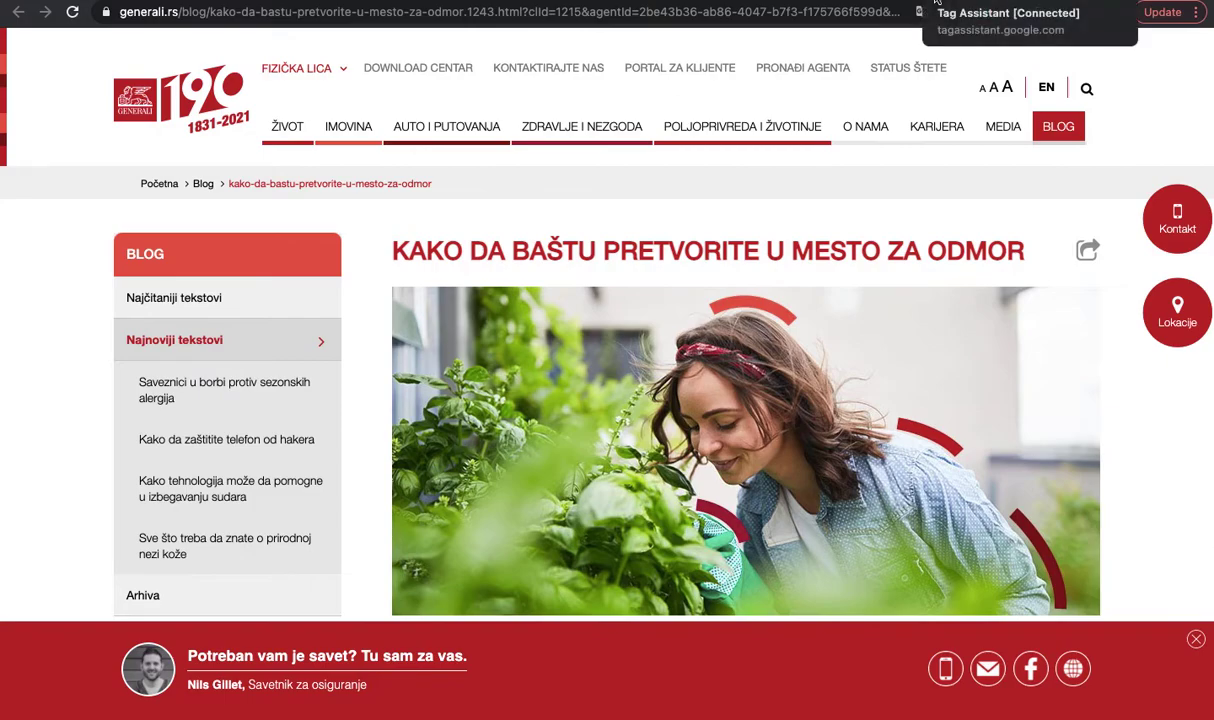
left_click(890, 3)
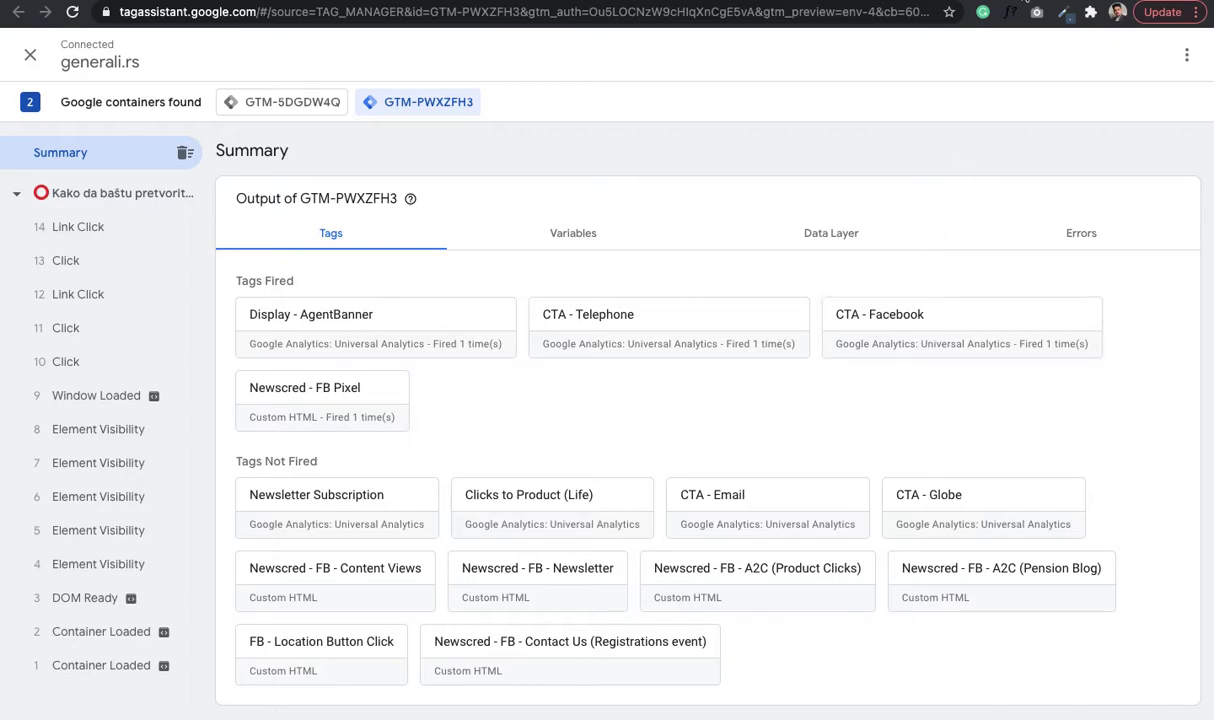
- Fire CTA - Globe via the banner's globe link, confirm it in Tag Assistant, and return
left_click(1010, 2)
key("ctrl+shift+Tab")
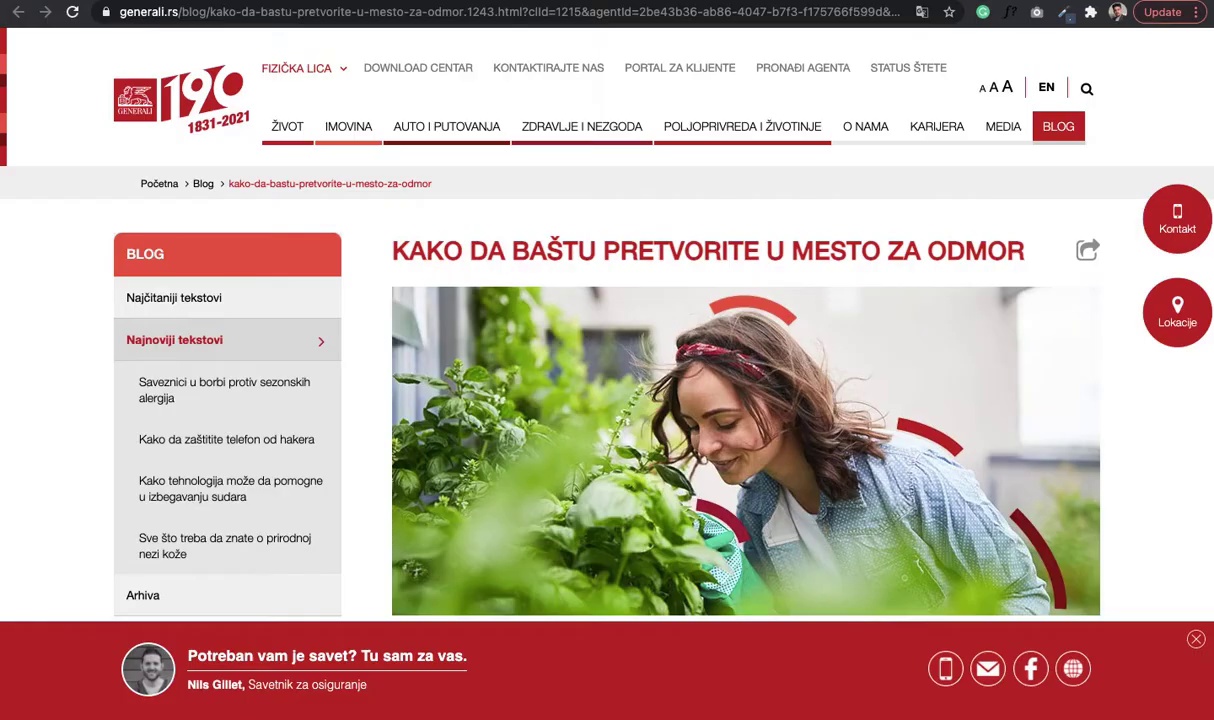
key("ctrl+Tab")
key("ctrl+Tab")
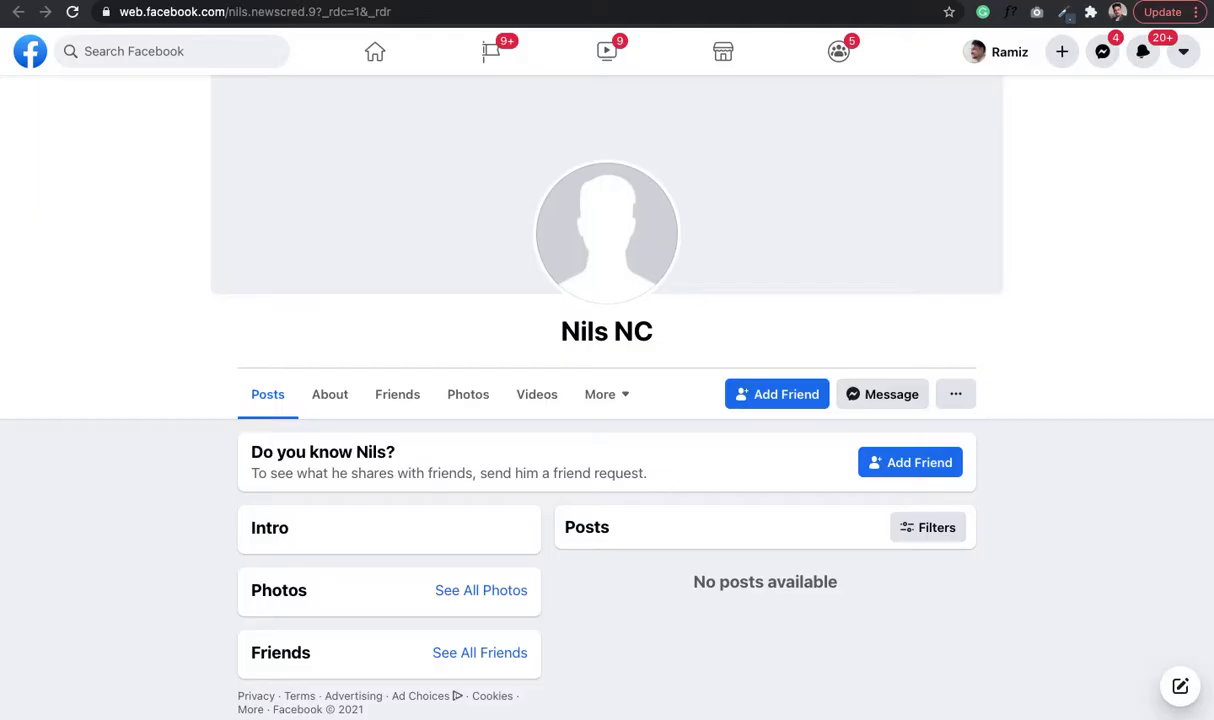
key("ctrl+Tab")
key("ctrl+Tab")
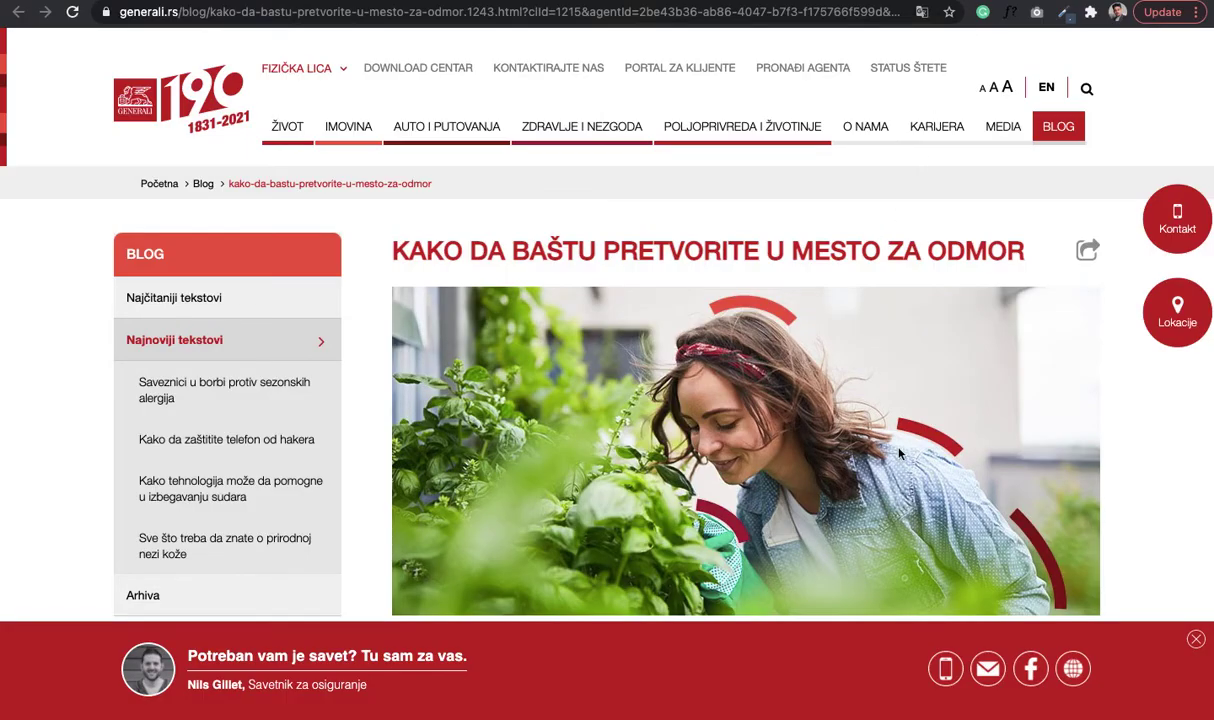
left_click(1073, 669)
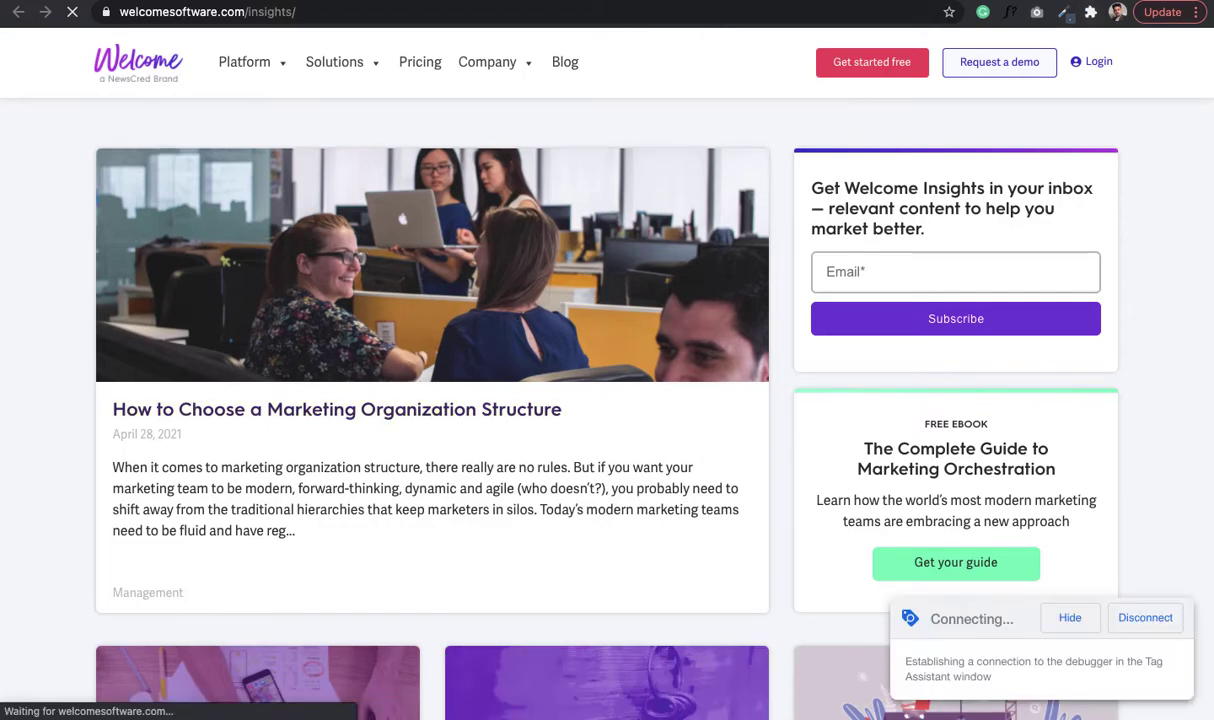
key("ctrl+w")
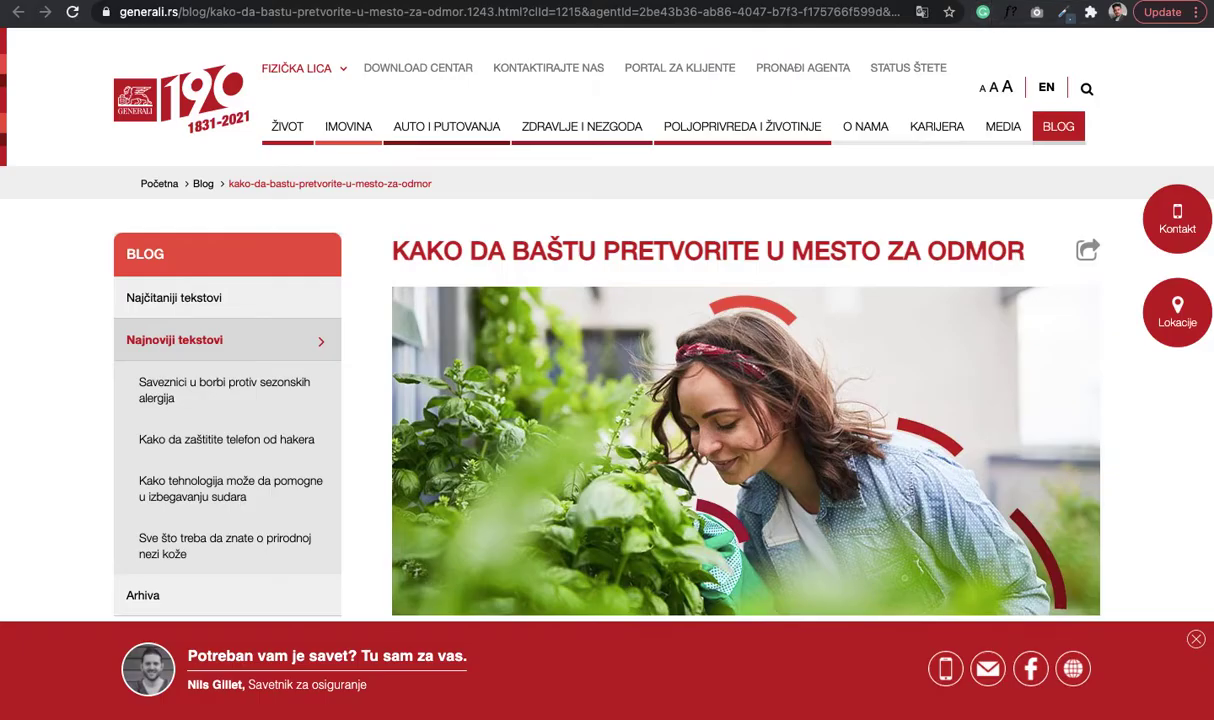
key("ctrl+w")
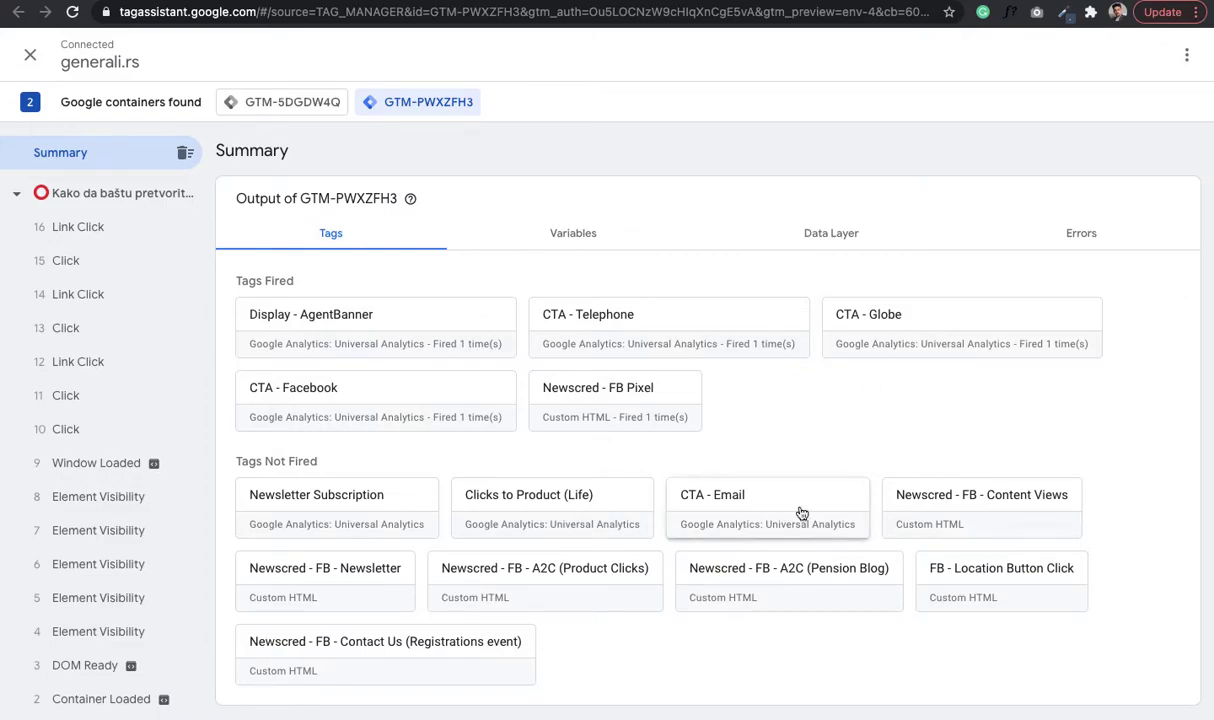
key("ctrl+Tab")
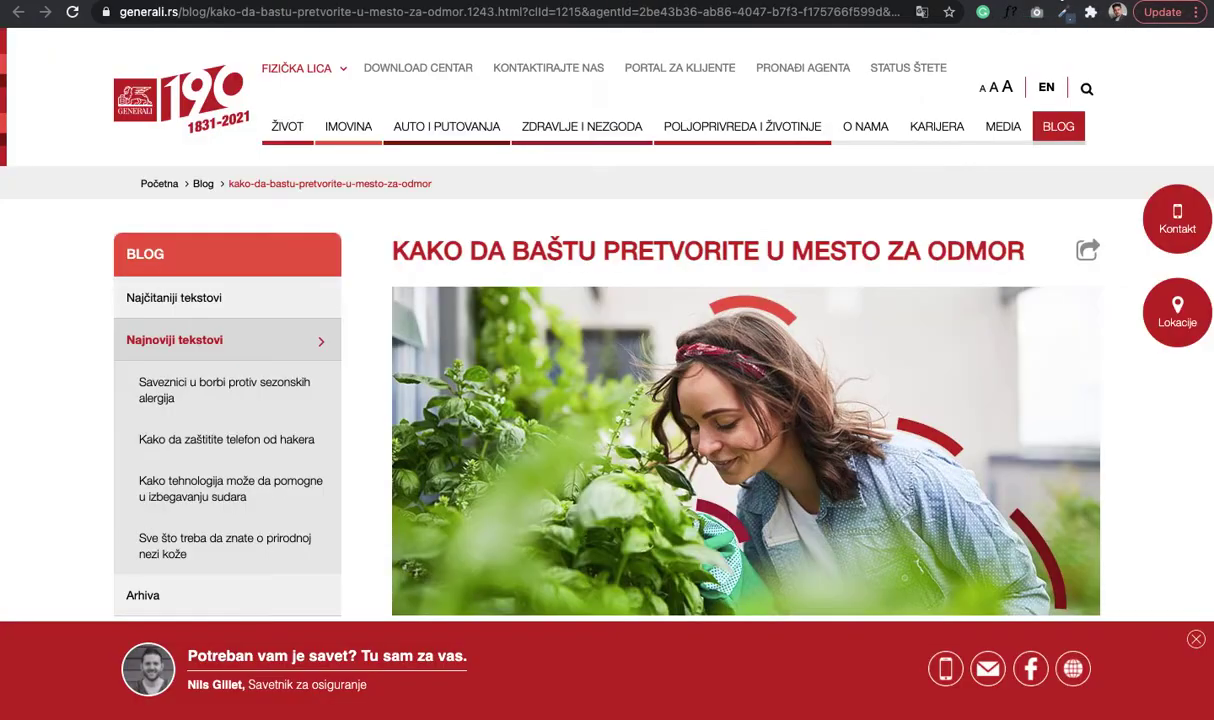
- Fire CTA - Email via the banner's email link, discarding the Apple Mail draft unsaved
left_click(988, 667)
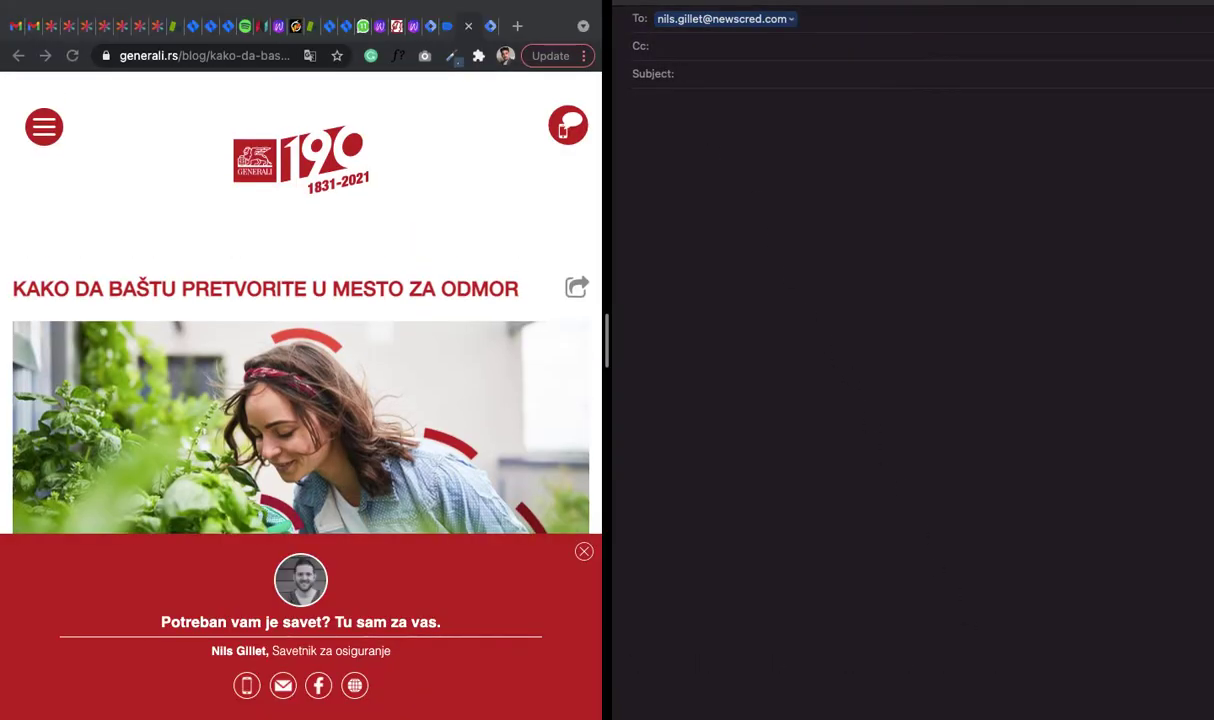
left_click(633, 8)
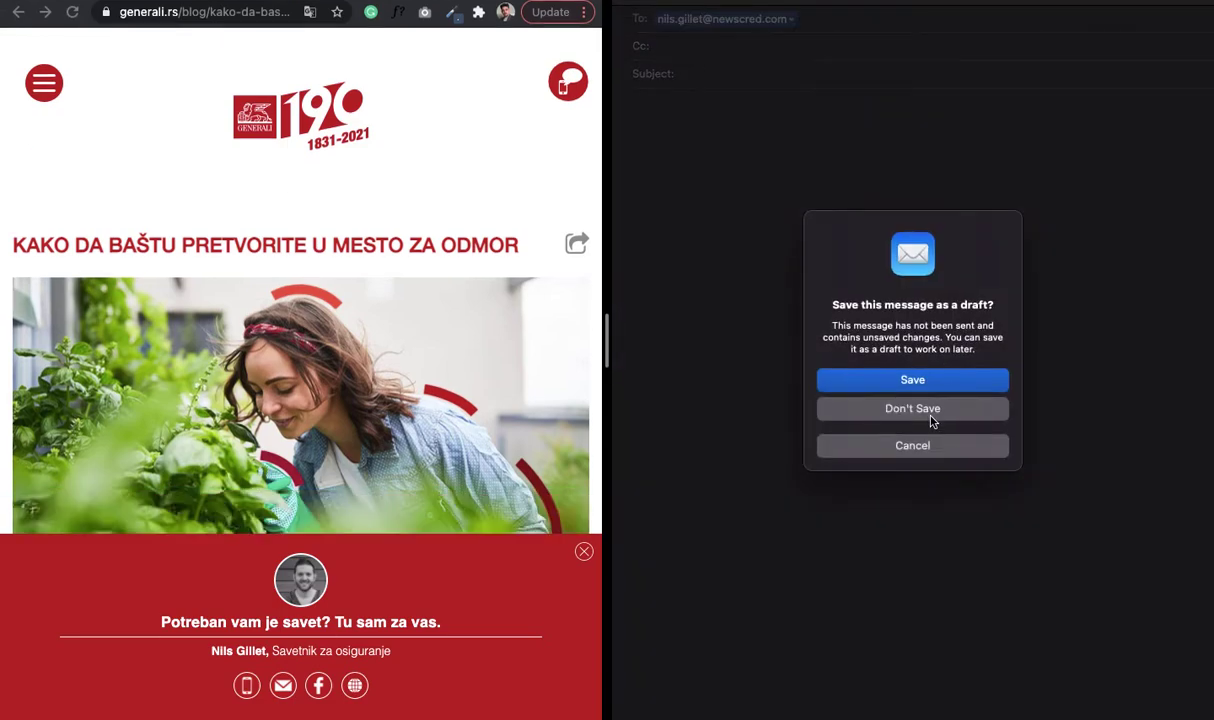
left_click(937, 451)
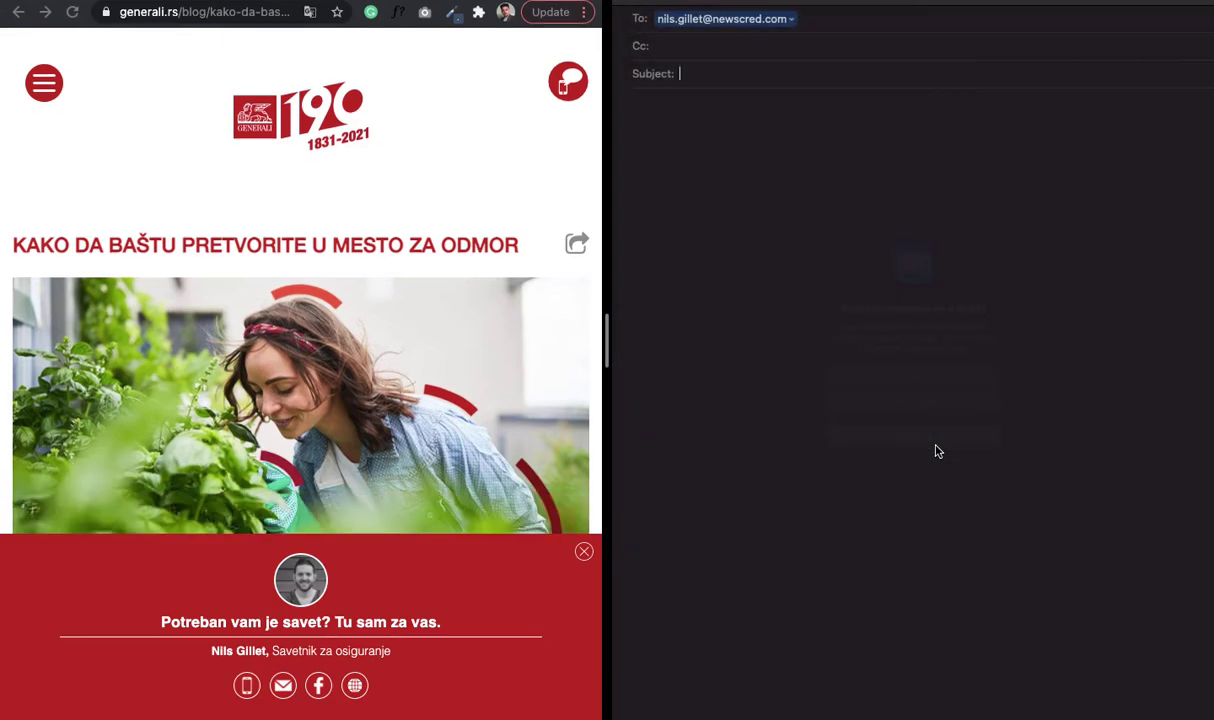
left_click(633, 8)
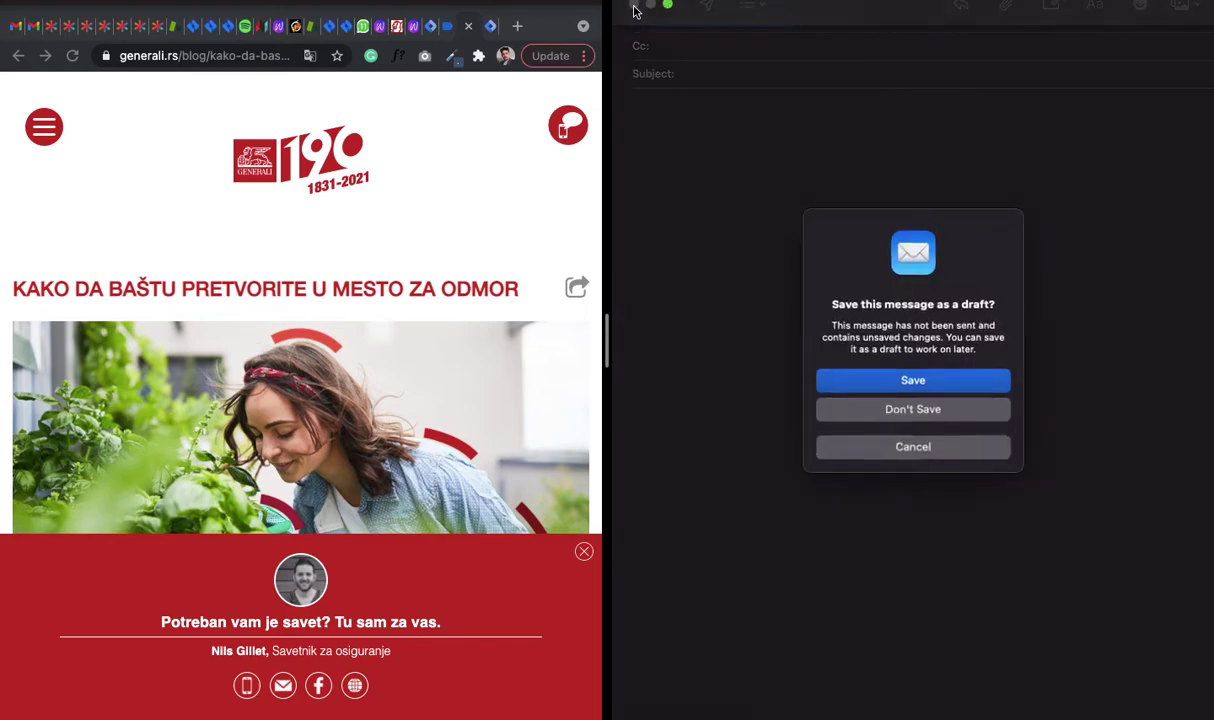
left_click(934, 416)
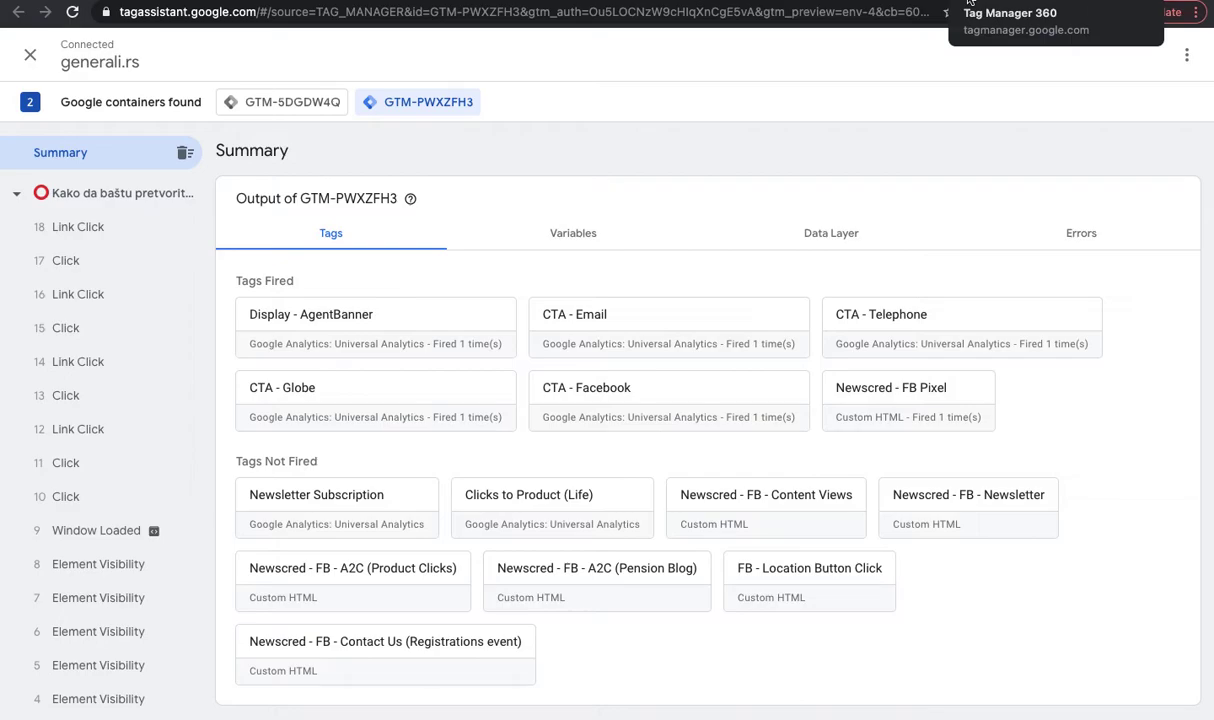
- Submit the Tag Manager workspace changes with version name 'Agent Banner Setup'
left_click(968, 2)
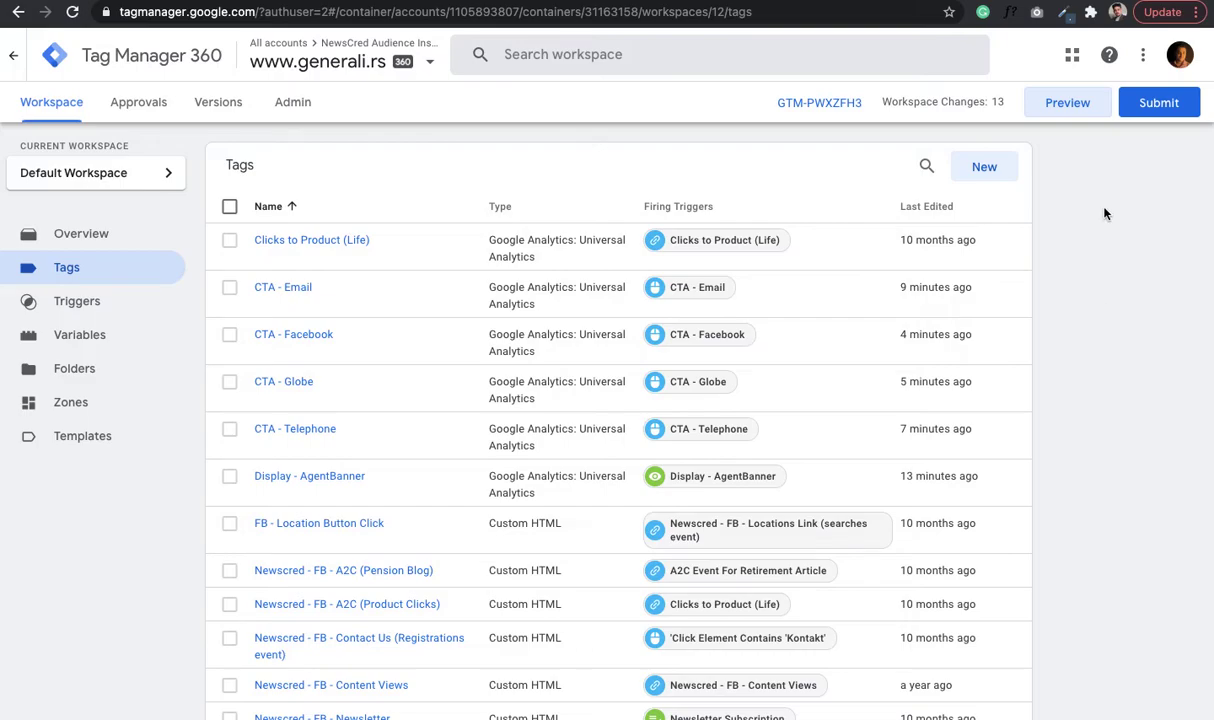
left_click(1160, 105)
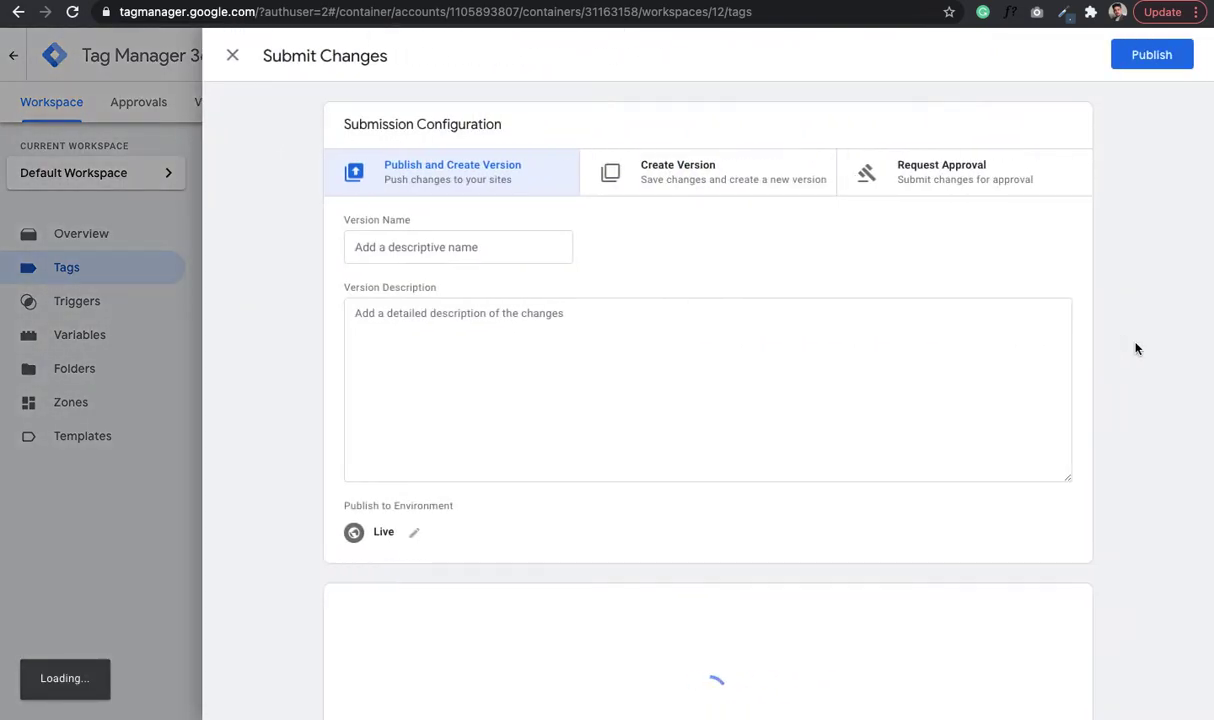
left_click(452, 240)
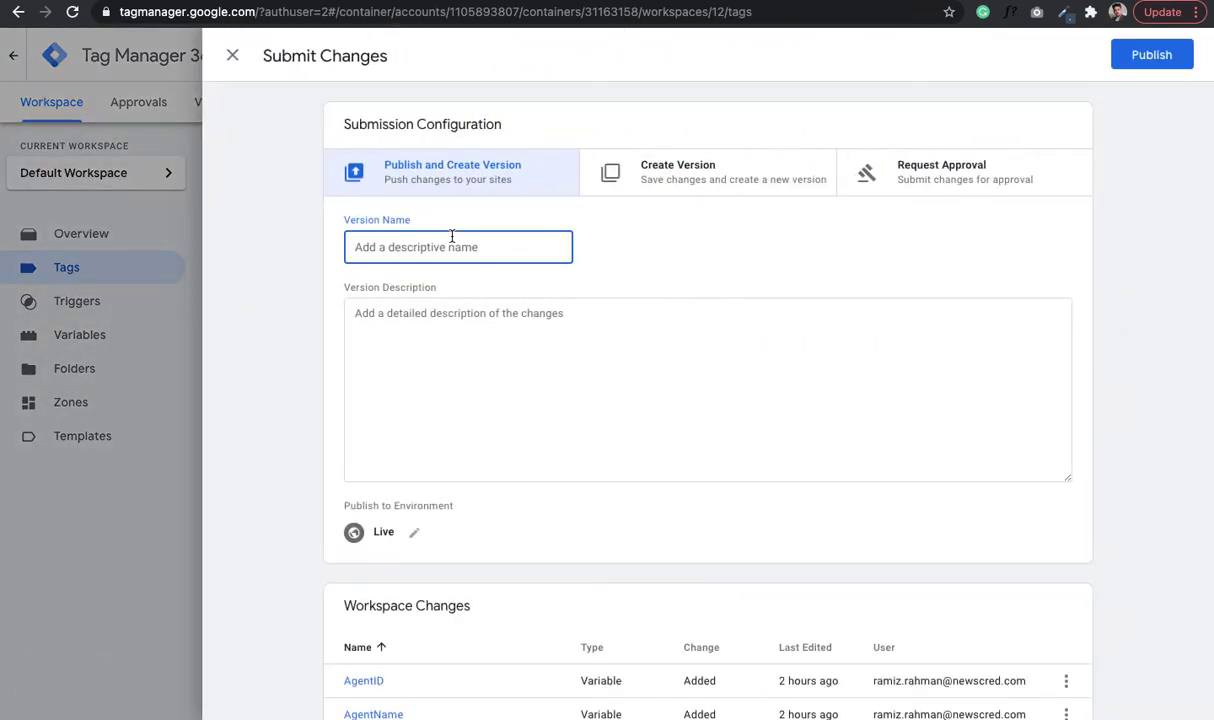
type("Agent Banner Setup")
- Add a version description crediting the requesters and publish it live as Version 12
left_click(434, 350)
type("Agent ")
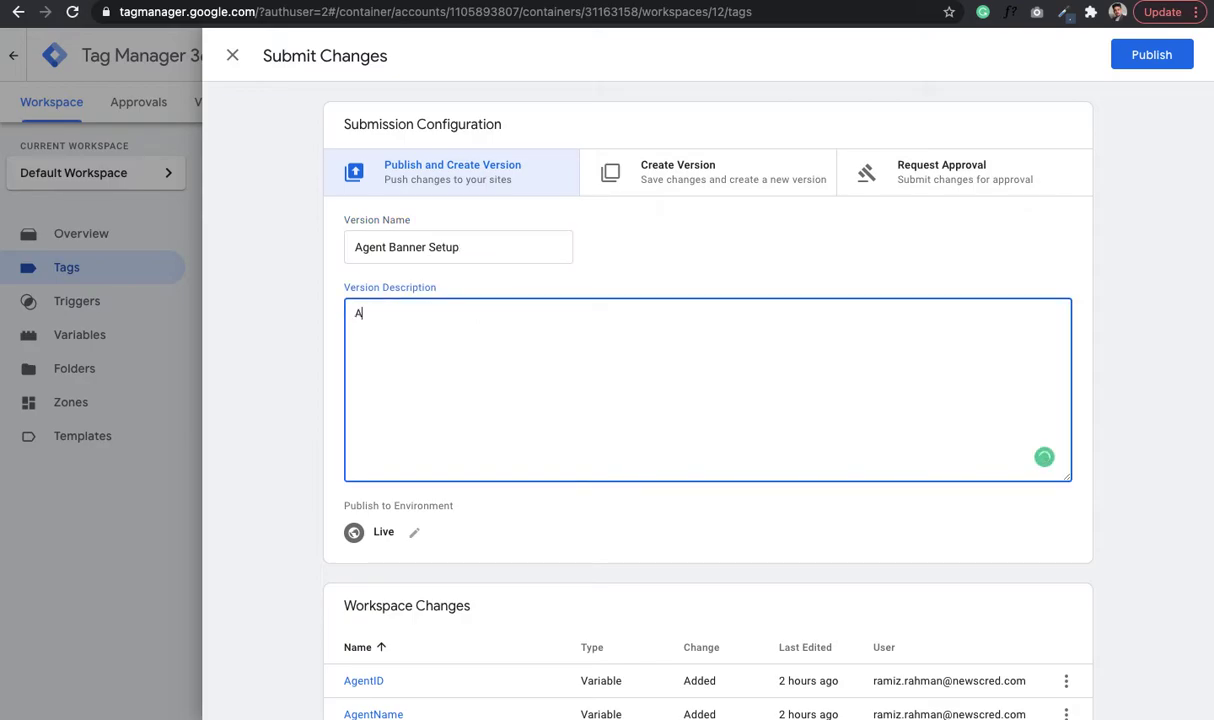
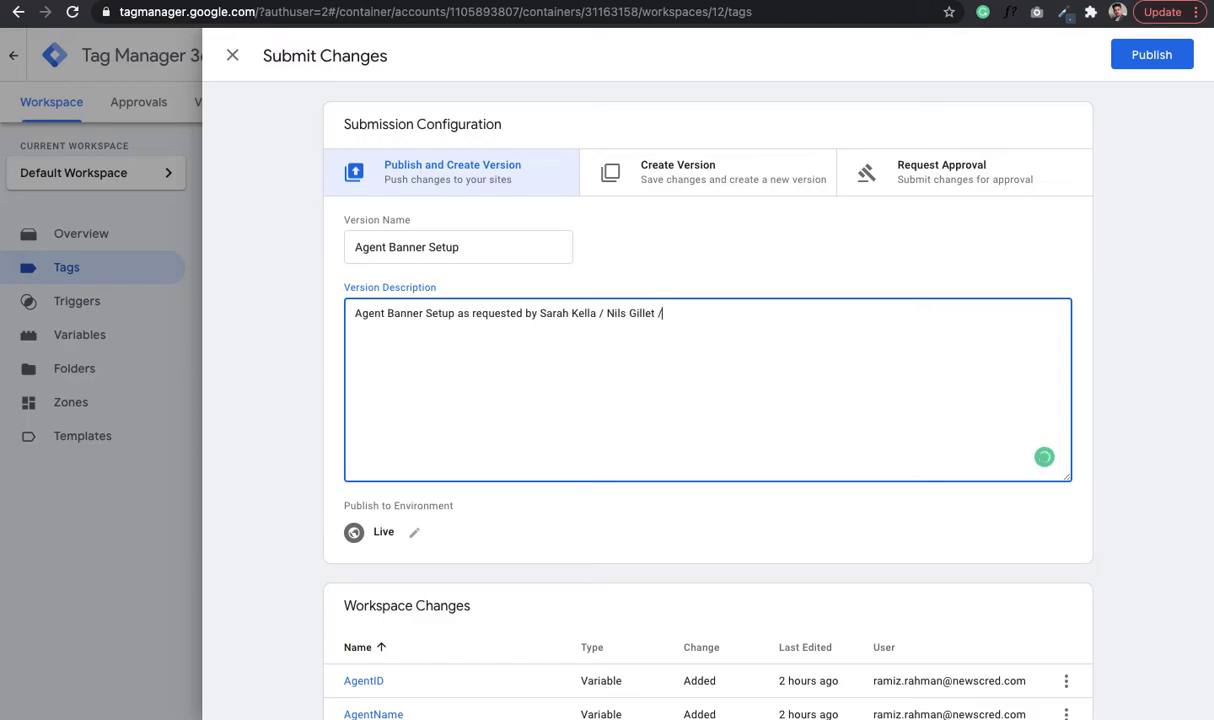
type(" Industry Dive")
scroll(659, 425, "down", 4)
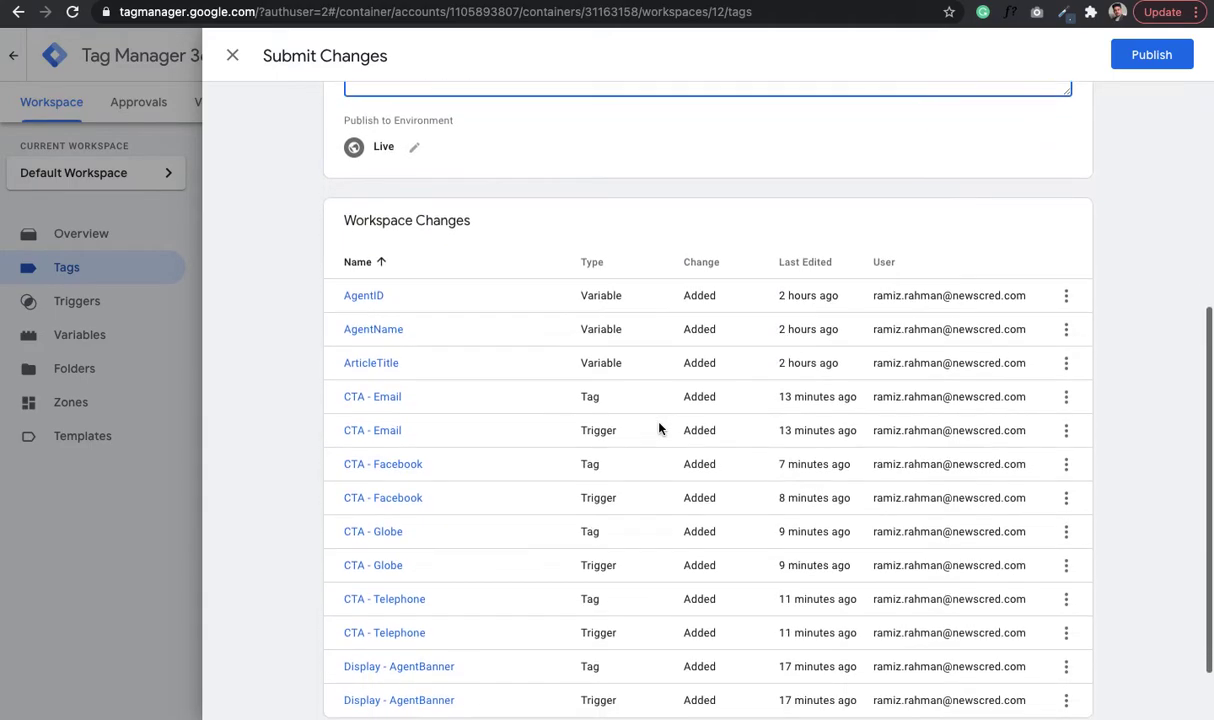
scroll(659, 428, "down", 1)
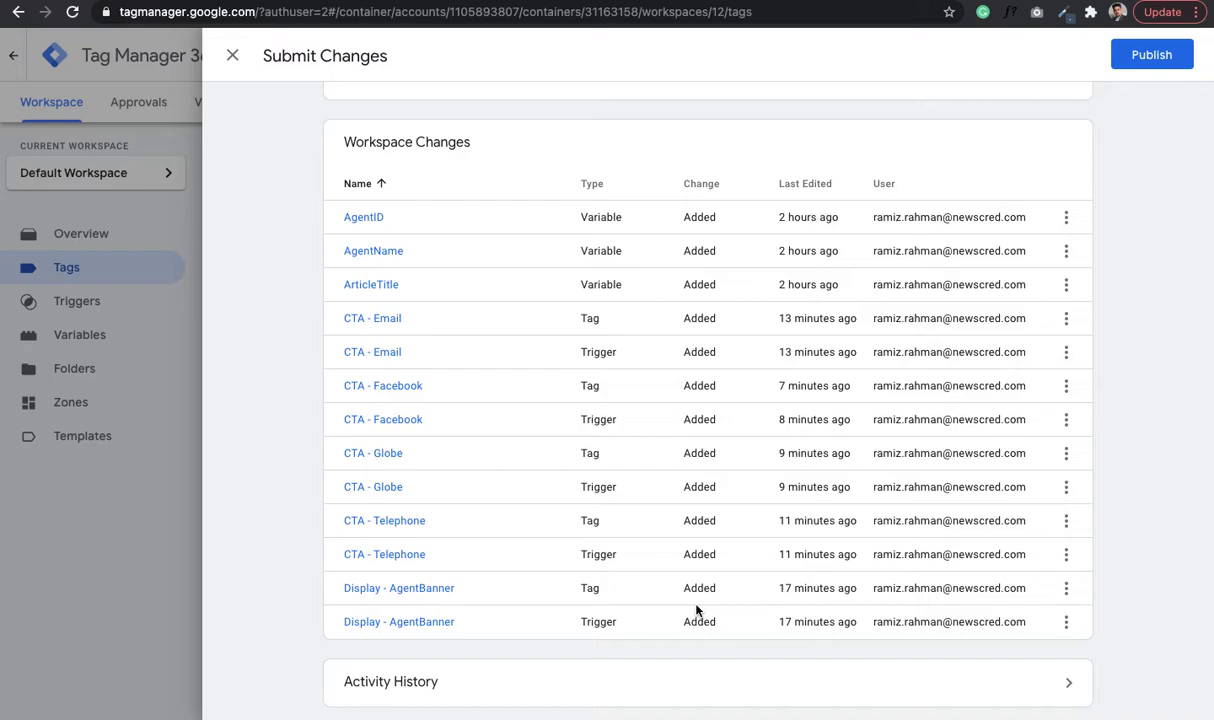
scroll(697, 605, "up", 5)
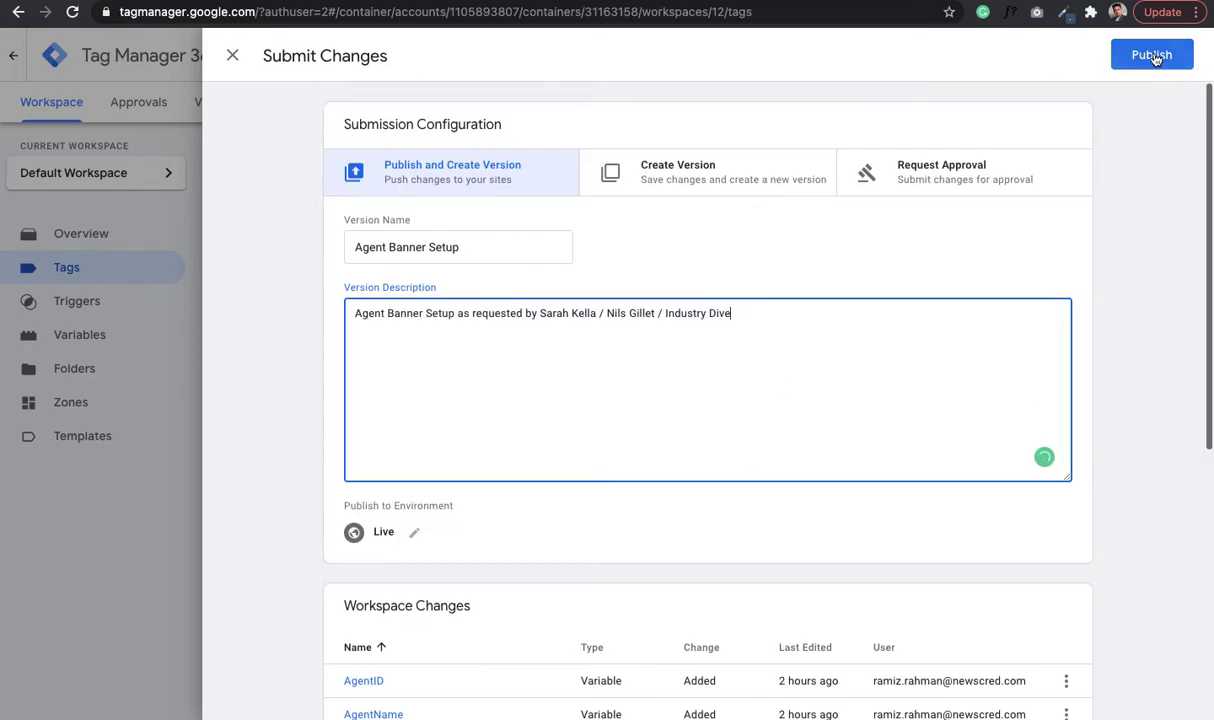
left_click(1152, 55)
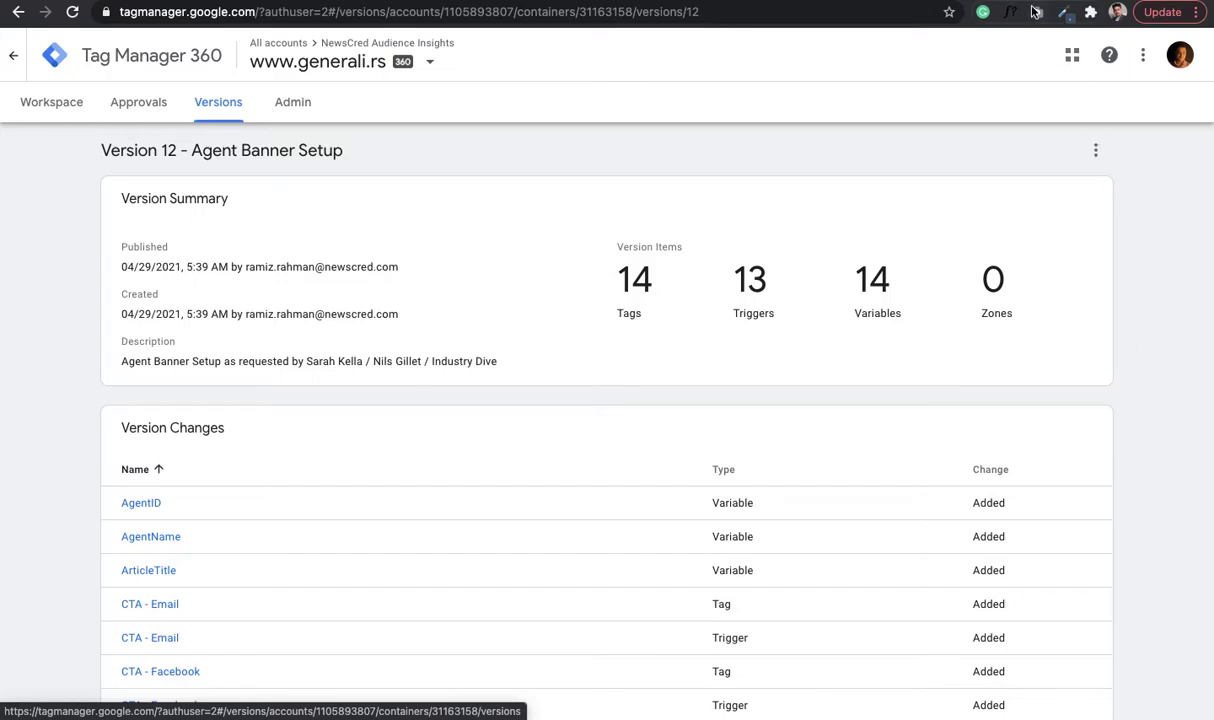
- Empty the cache and hard-reload the generali.rs blog post, then open a new tab
key("ctrl+Tab")
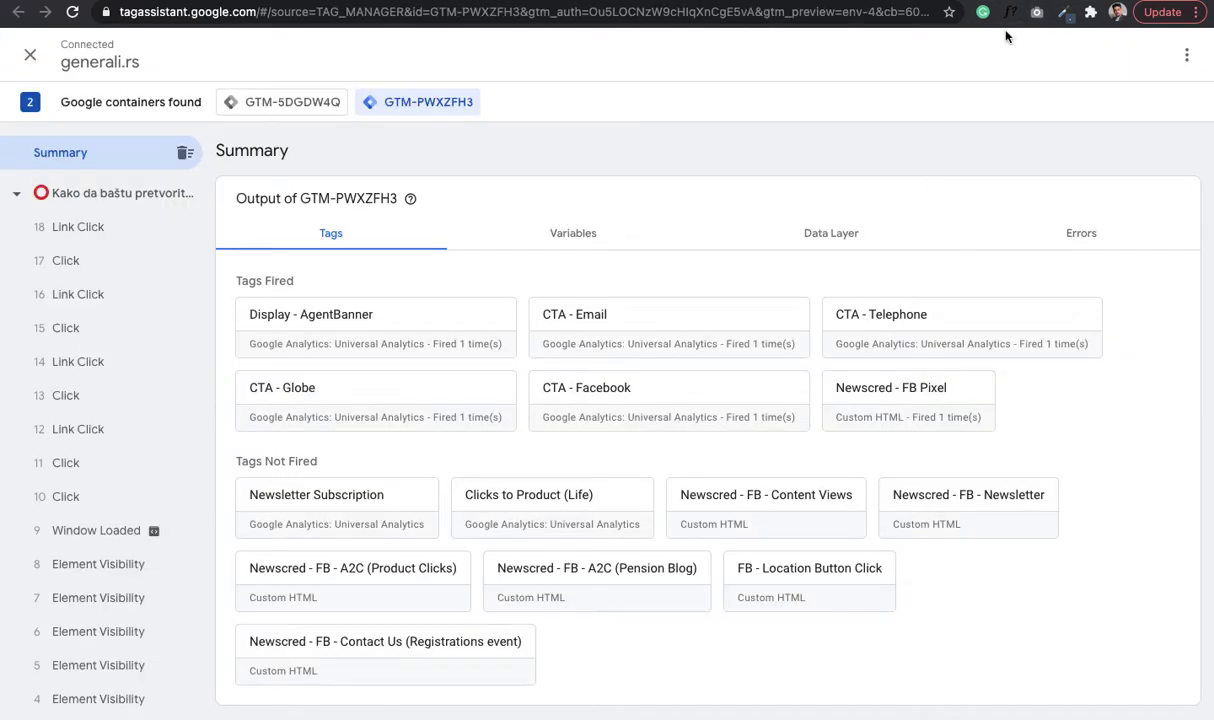
key("ctrl+Tab")
key("ctrl+Tab")
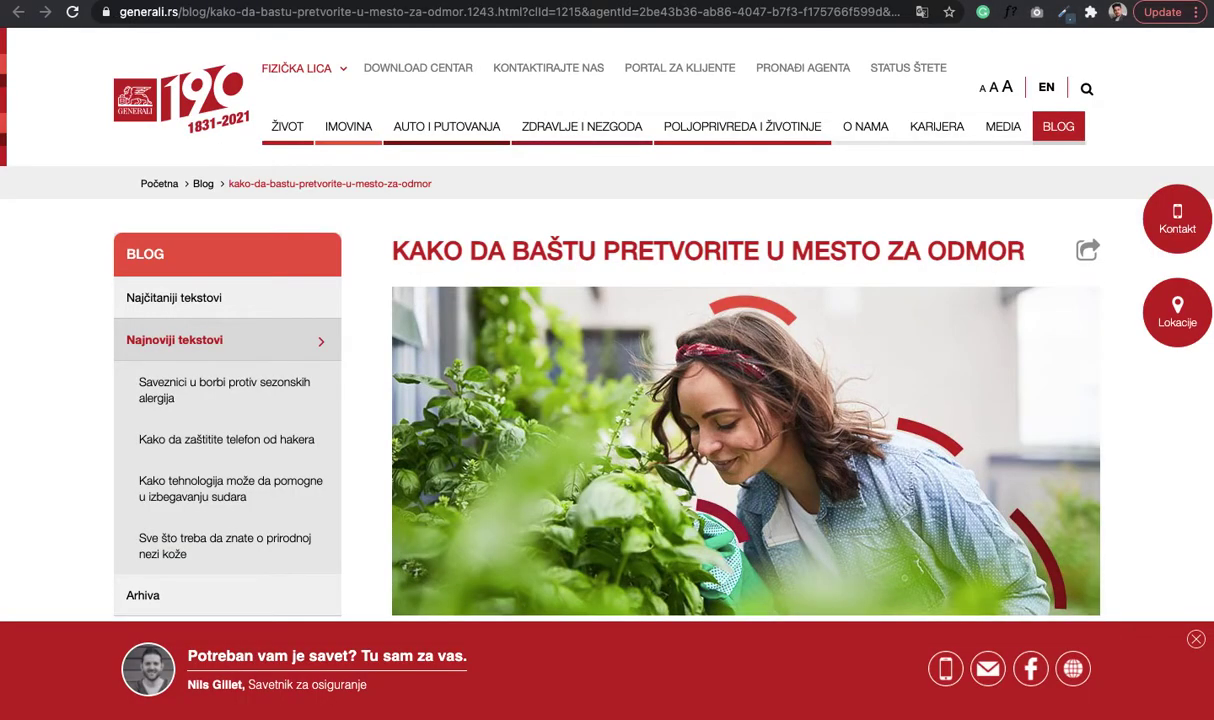
key("ctrl+shift+Tab")
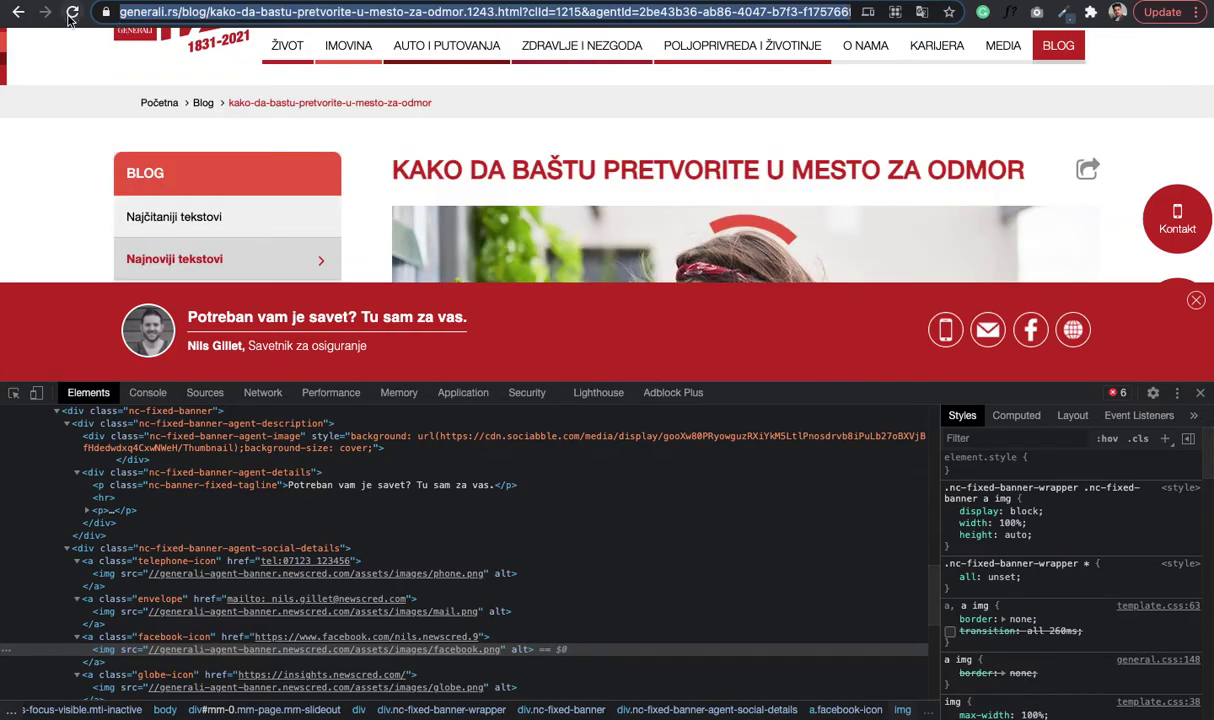
right_click(70, 16)
left_click(146, 91)
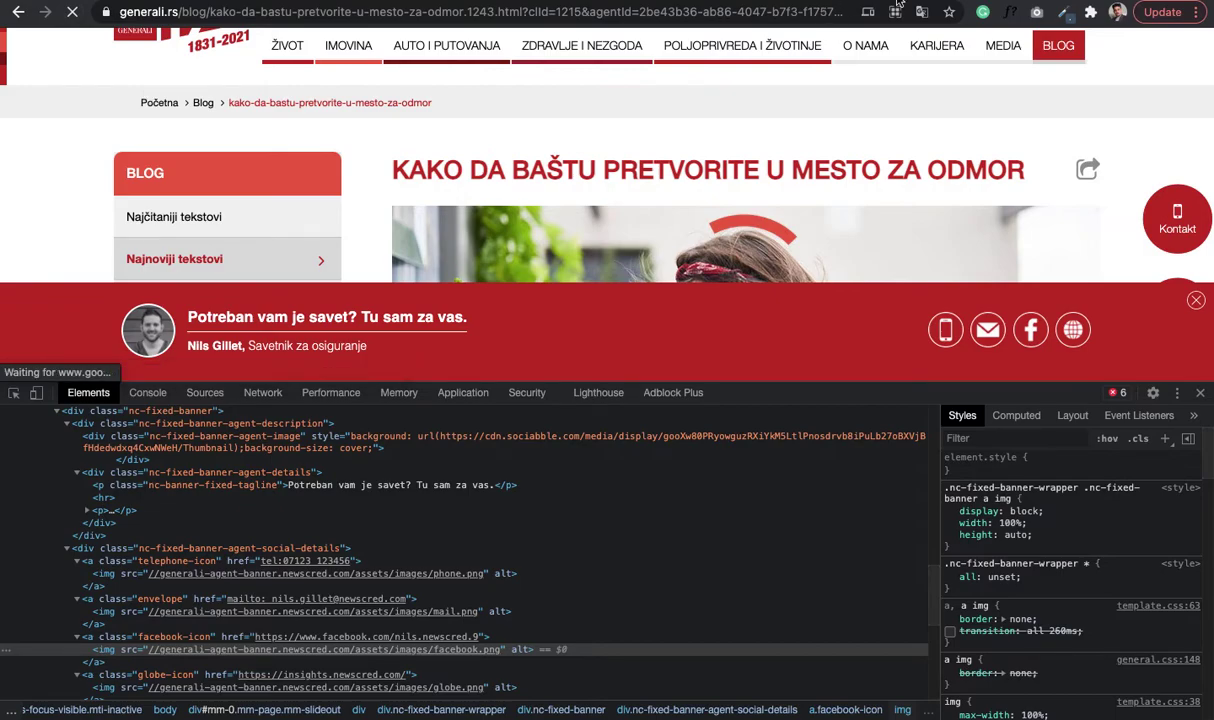
key("super+t")
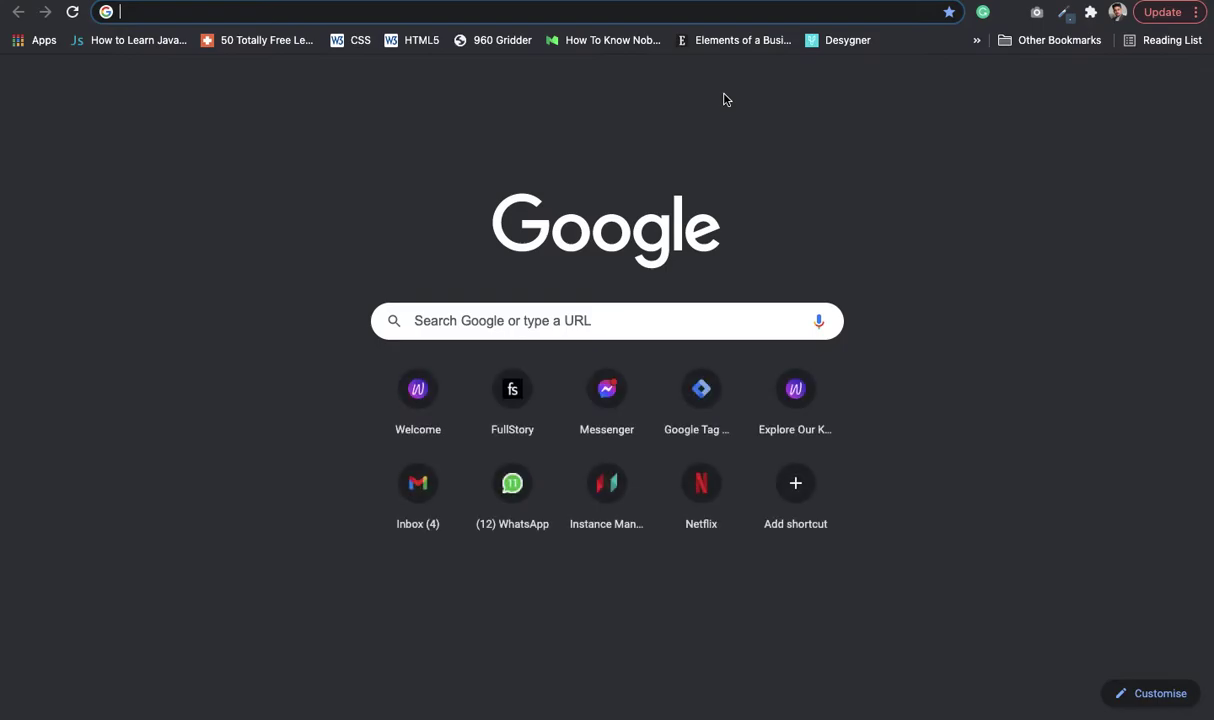
- Go to analytics.google.com, landing on the Analytics 360 home for the Ingredion property
type("a")
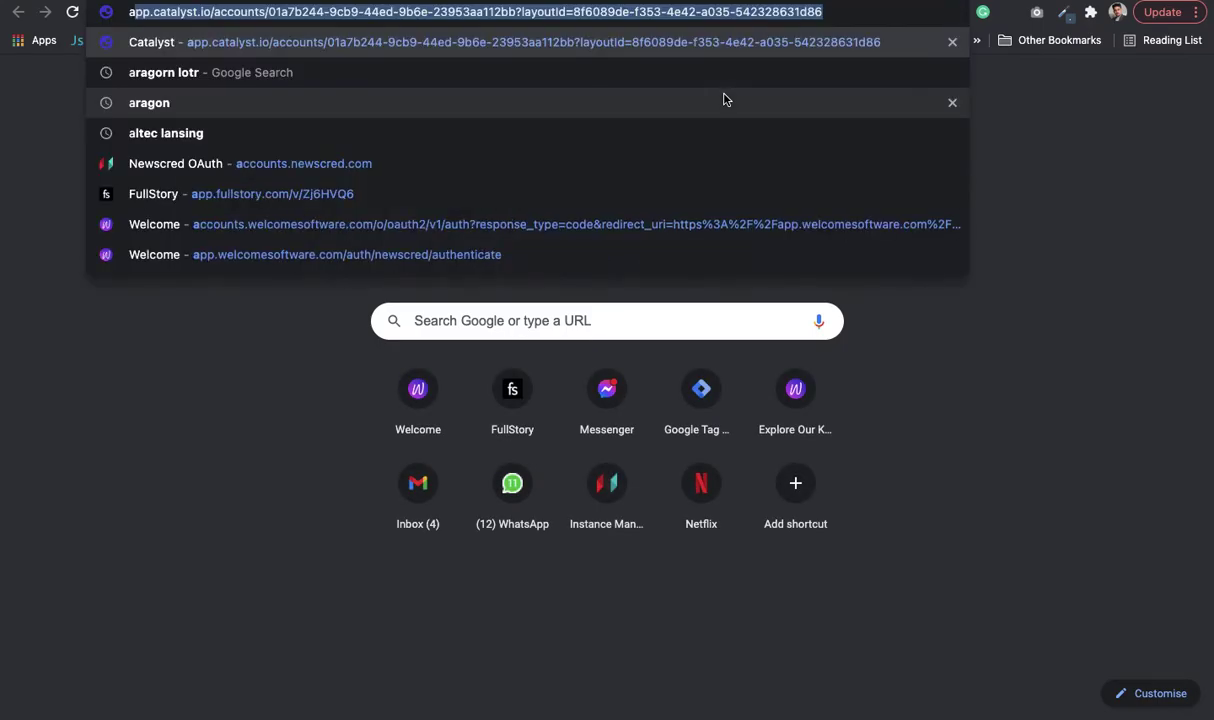
key("BackSpace")
key("BackSpace")
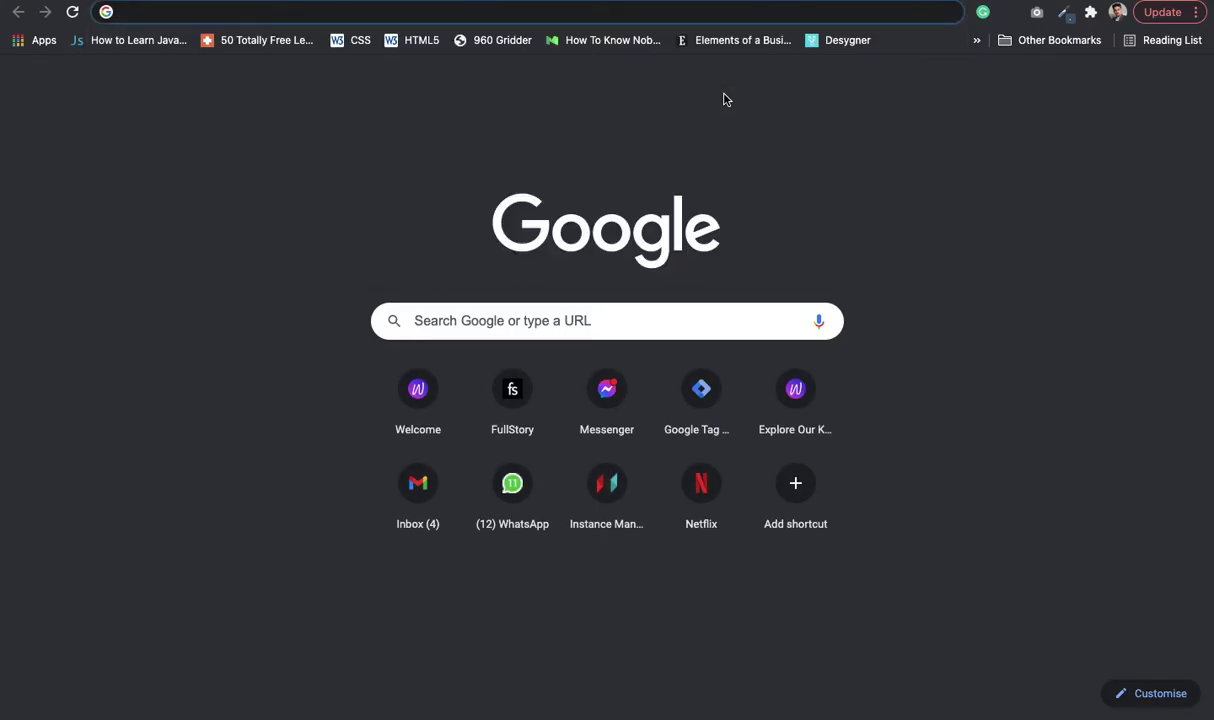
type("analytics.google.com/analytics/web/?authuser=2#/")
key("Return")
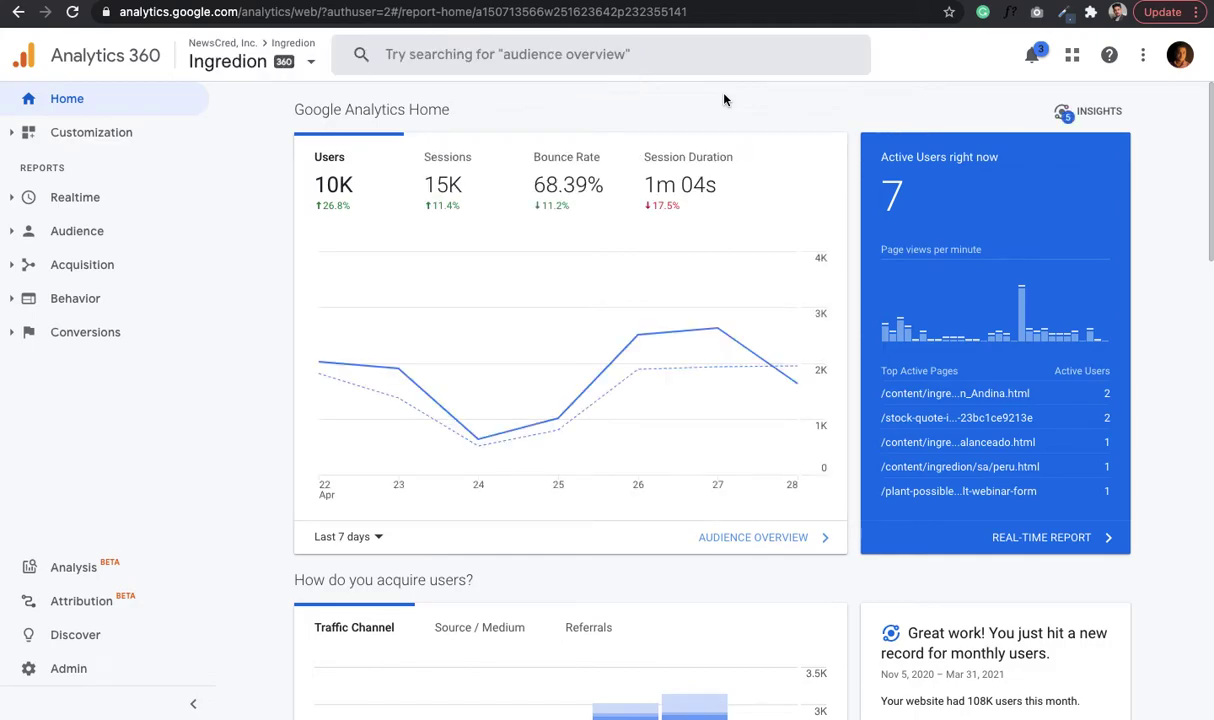
- Search the property picker for 'Serbia' and open Generali - Serbia (17K users, 22K sessions)
left_click(303, 70)
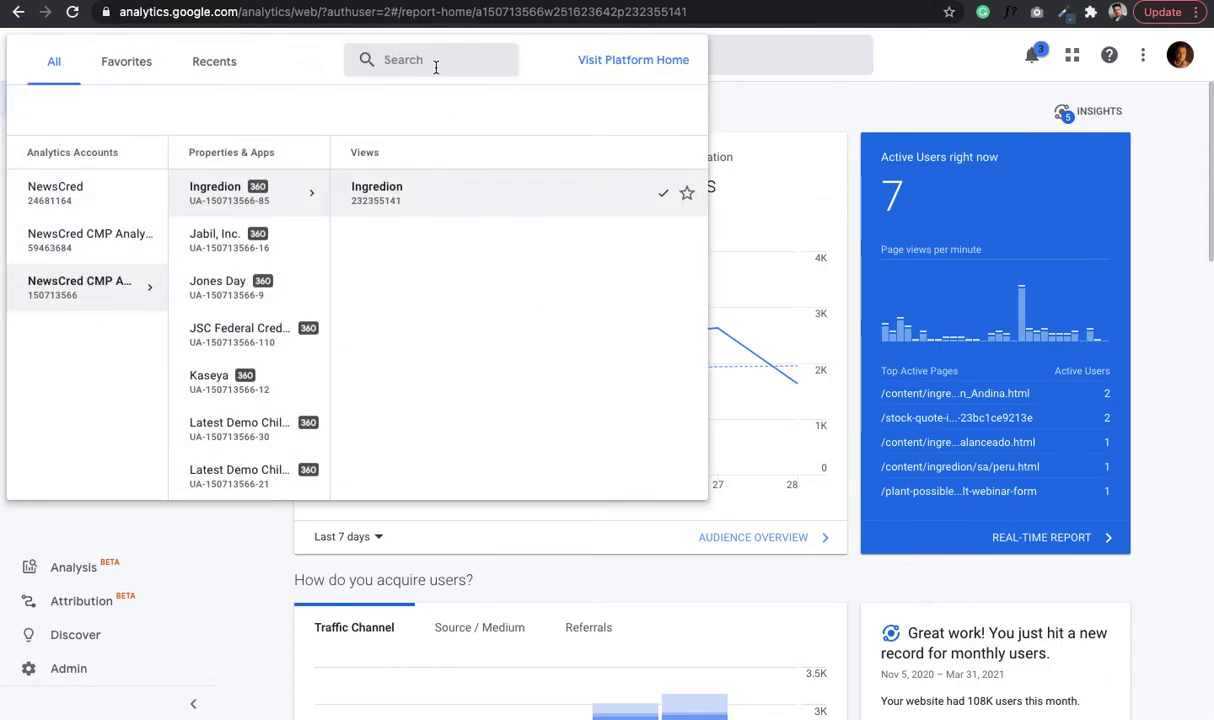
left_click(437, 62)
type("Serbi")
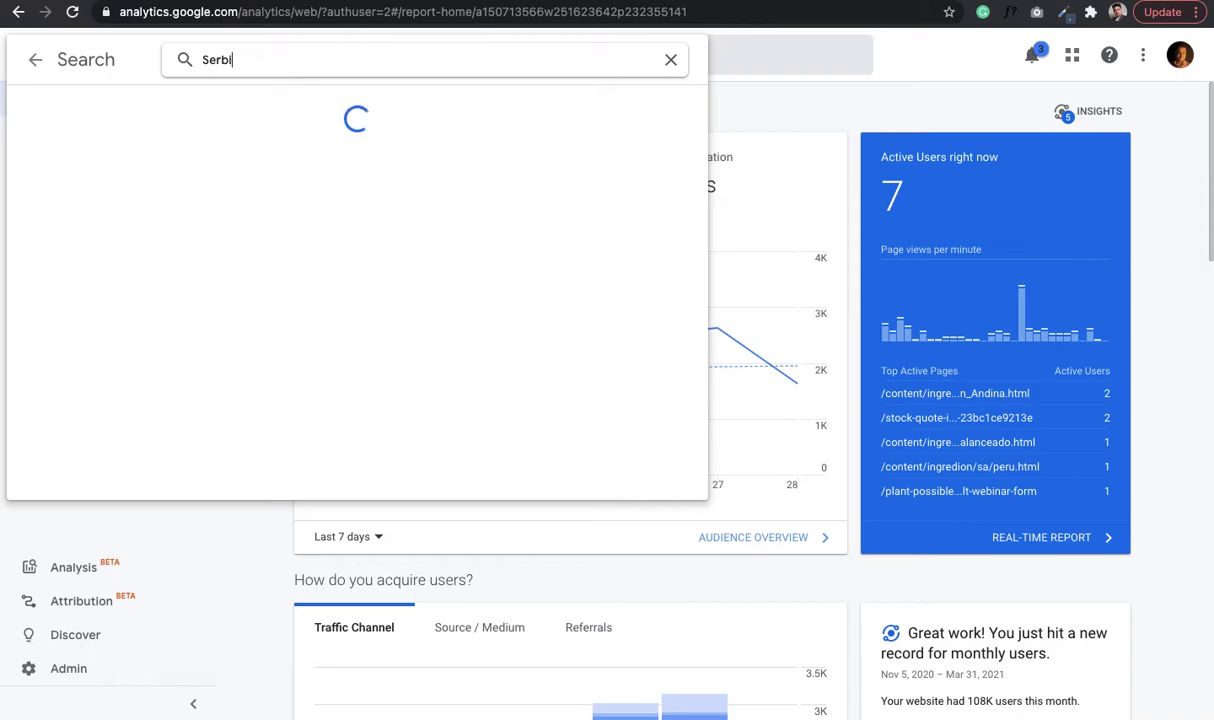
type("a")
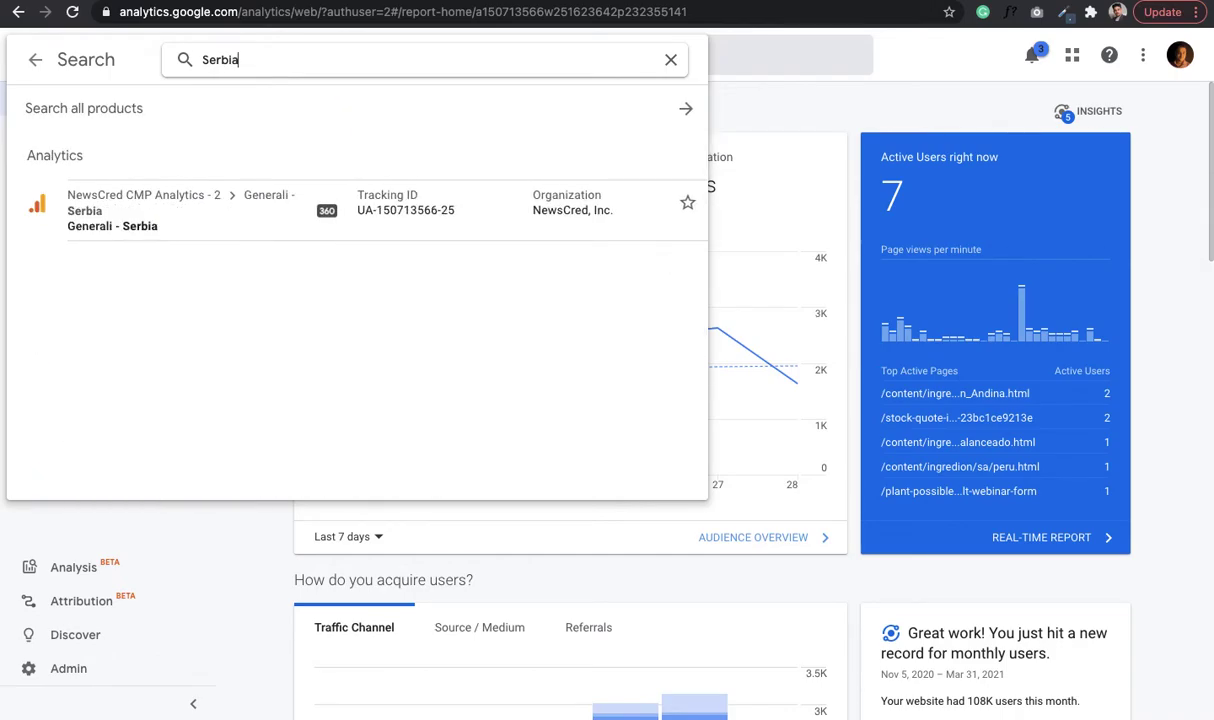
left_click(227, 232)
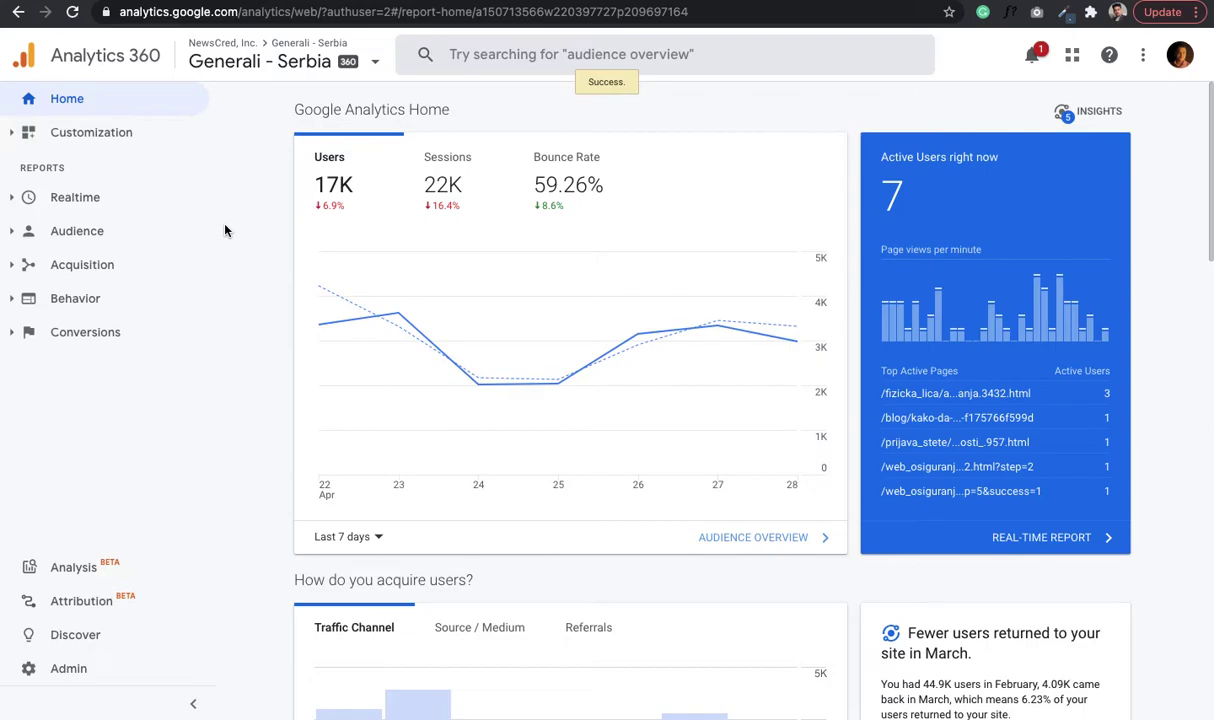
- Show Realtime Events for the last 30 minutes: Banner Display and four CTA categories at 2 each
left_click(122, 204)
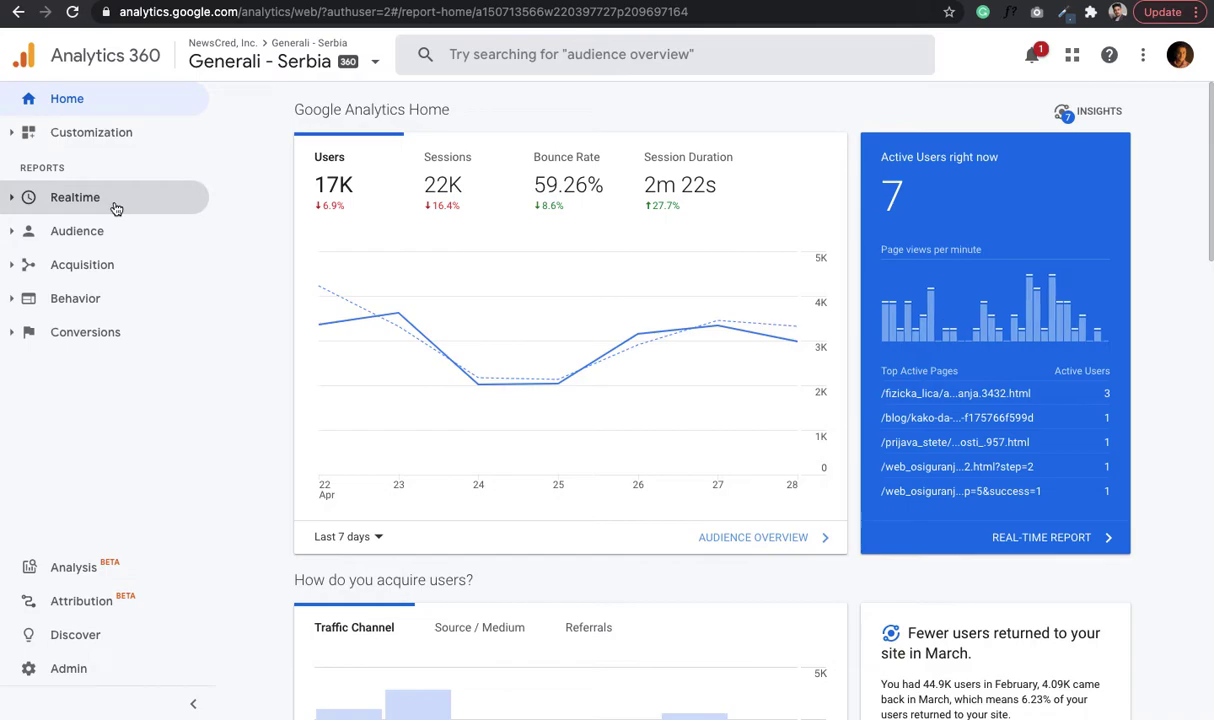
left_click(13, 203)
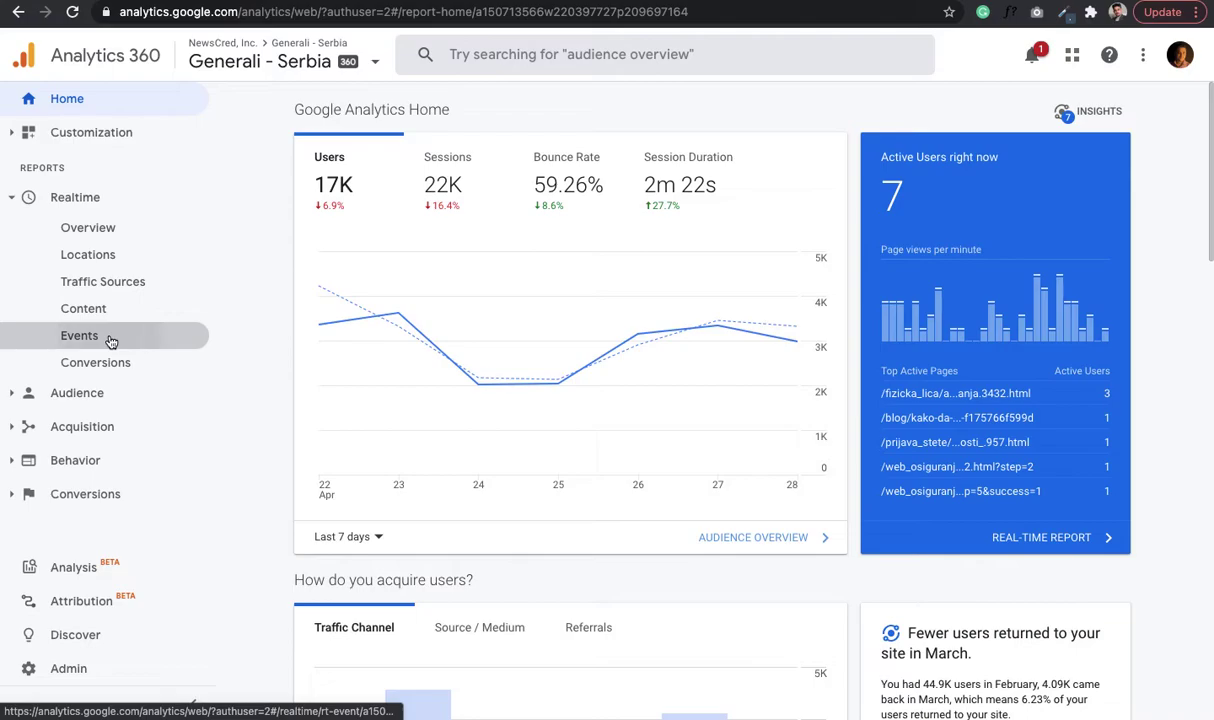
left_click(111, 342)
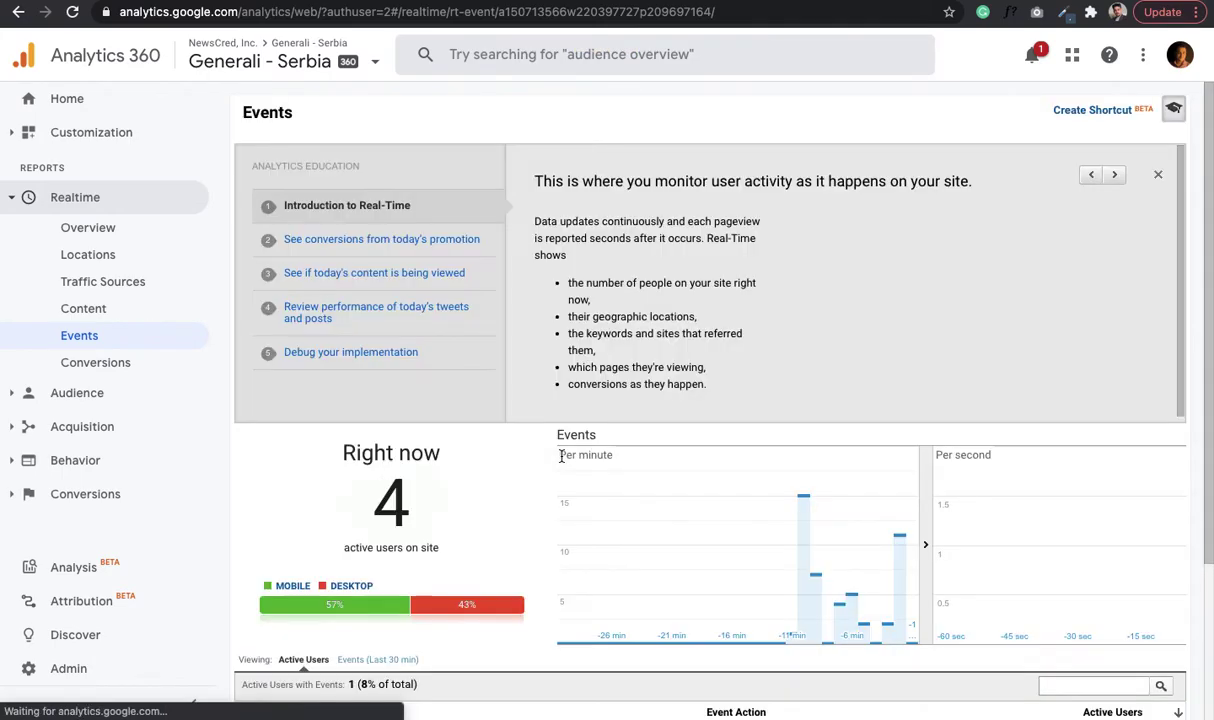
scroll(561, 457, "down", 2)
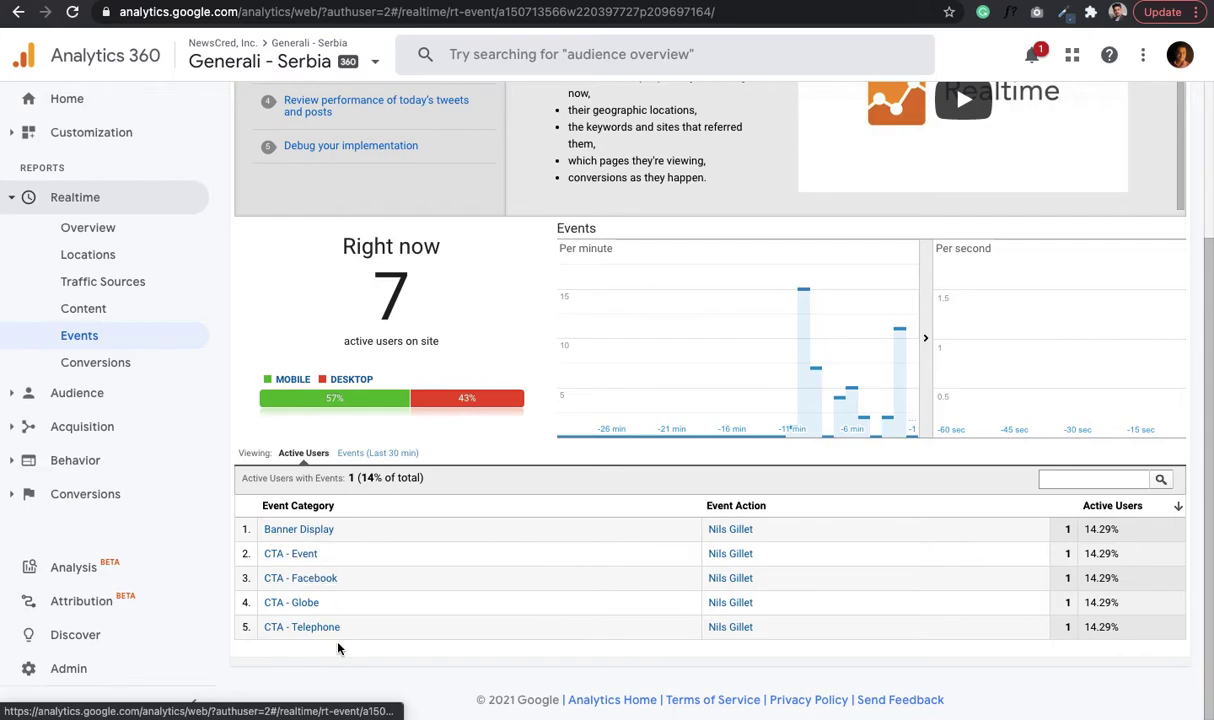
left_click(378, 453)
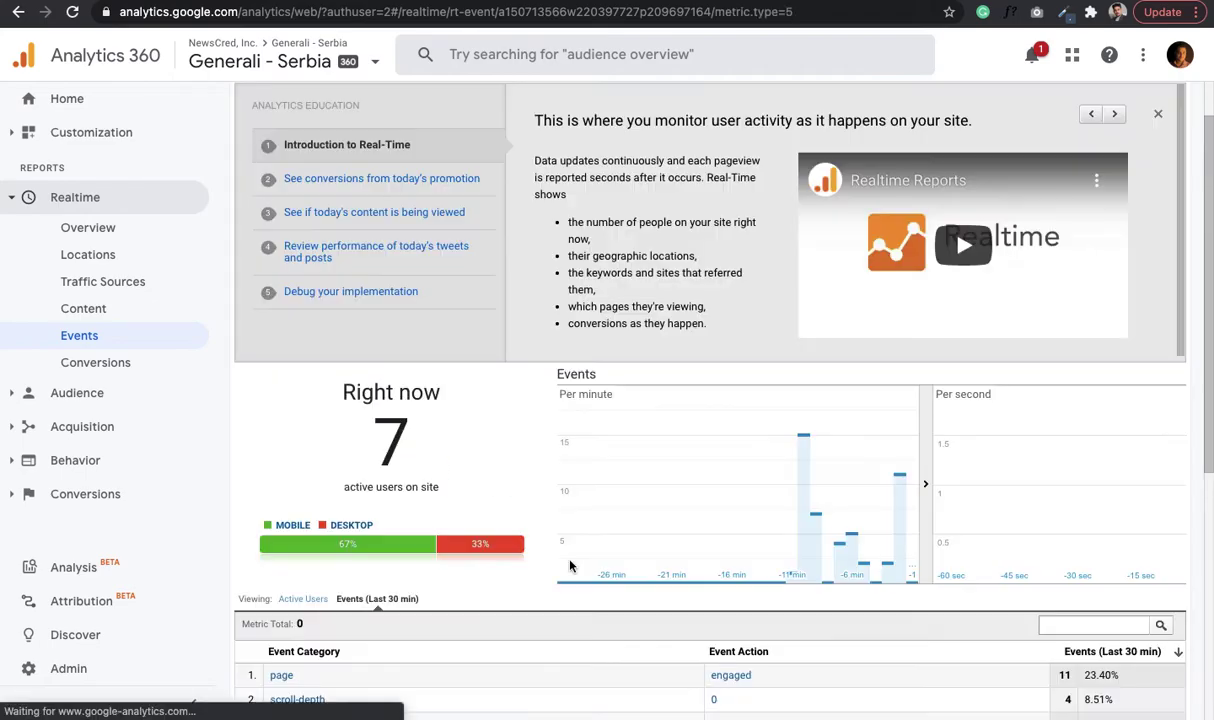
scroll(570, 566, "down", 5)
scroll(570, 566, "down", 1)
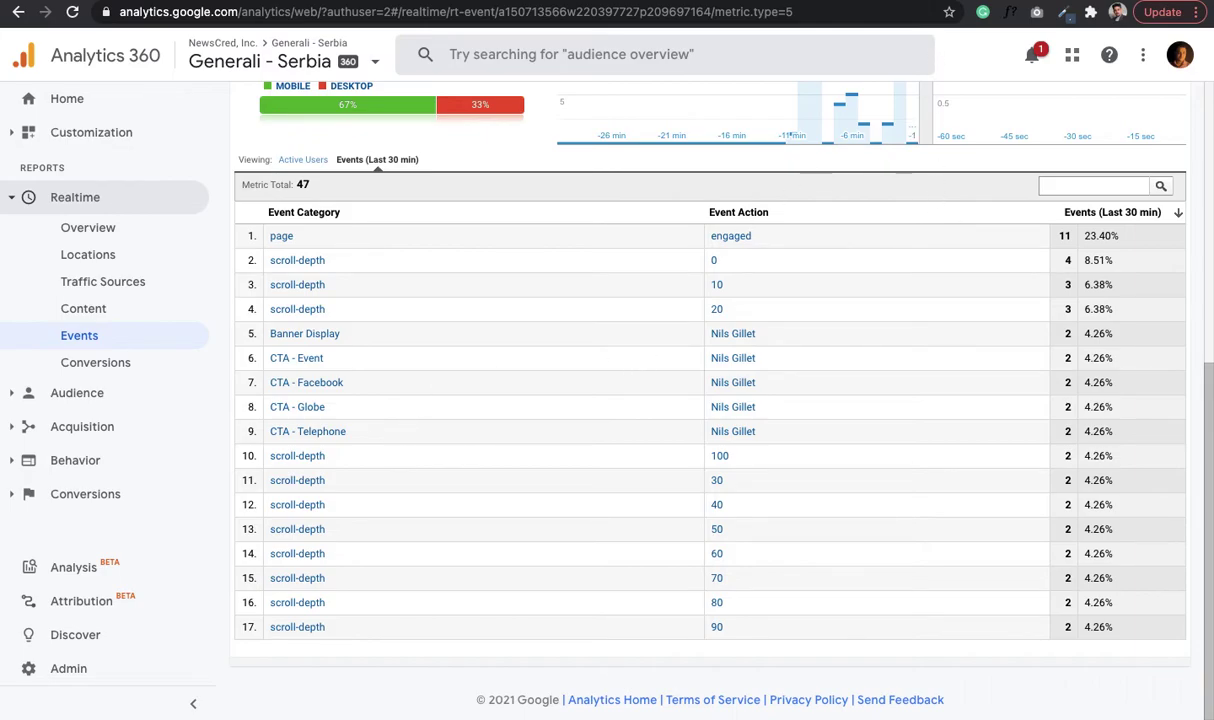
left_click(928, 3)
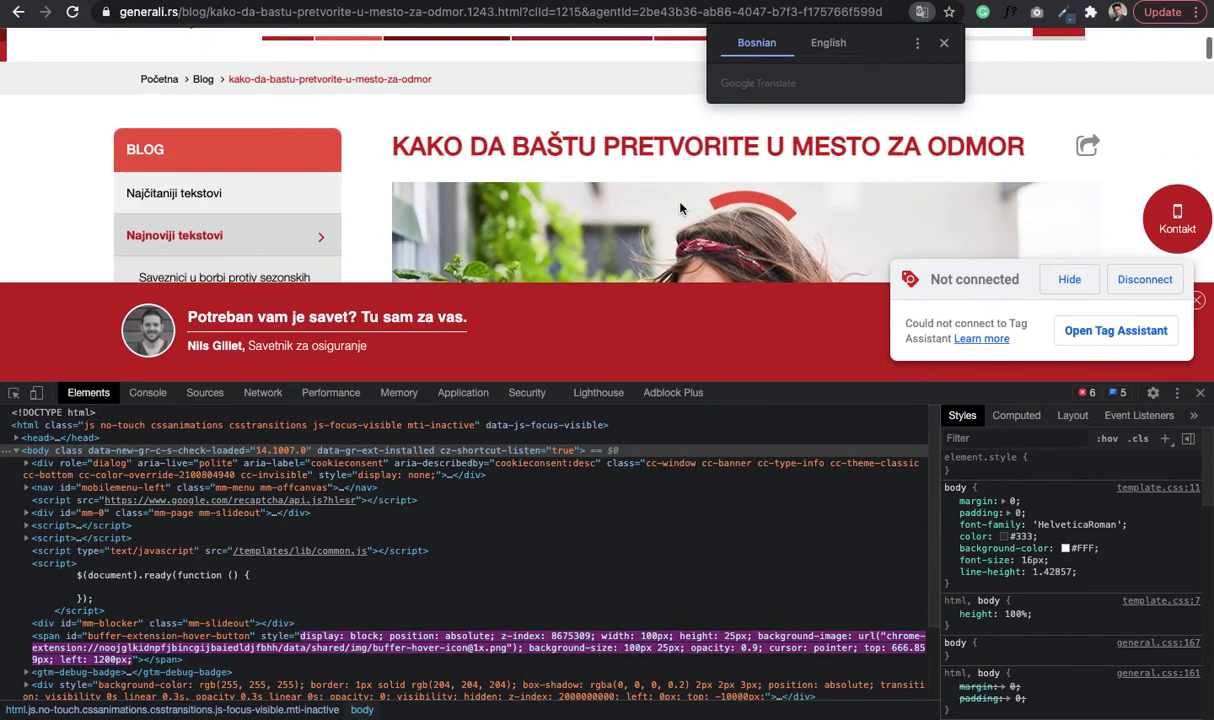
- Dismiss the Tag Assistant not-connected notice and check the realtime Events report tab
scroll(680, 208, "down", 1)
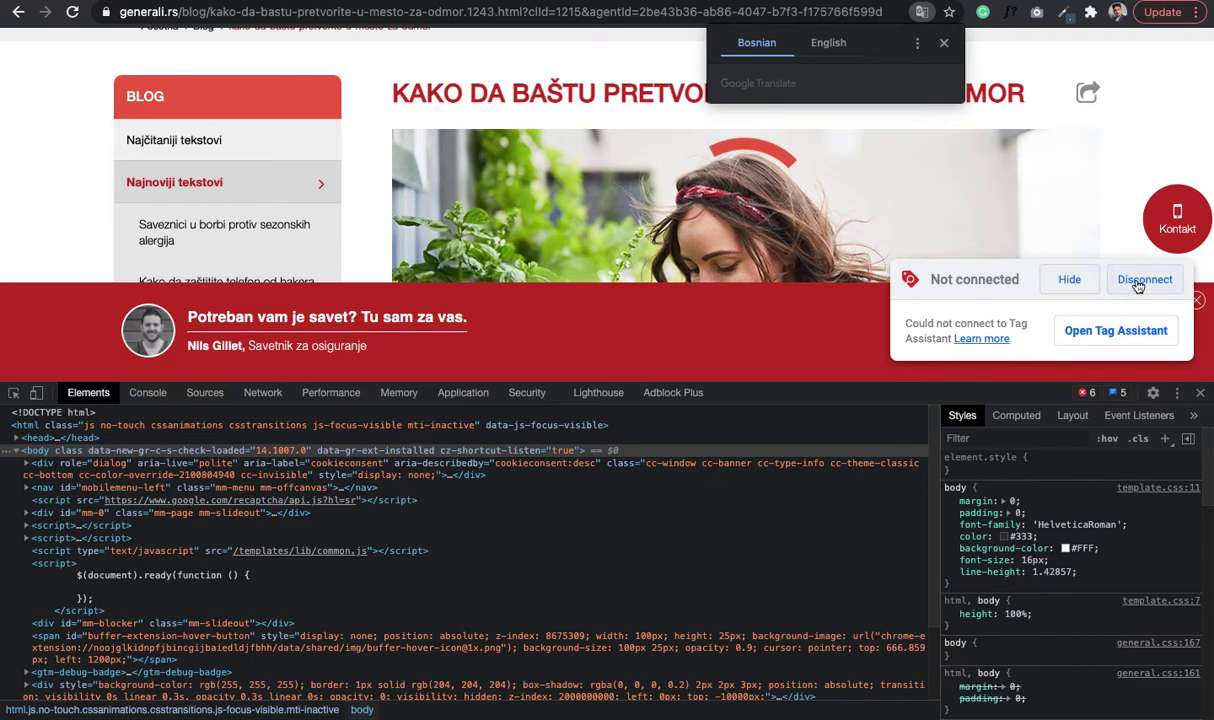
left_click(1078, 276)
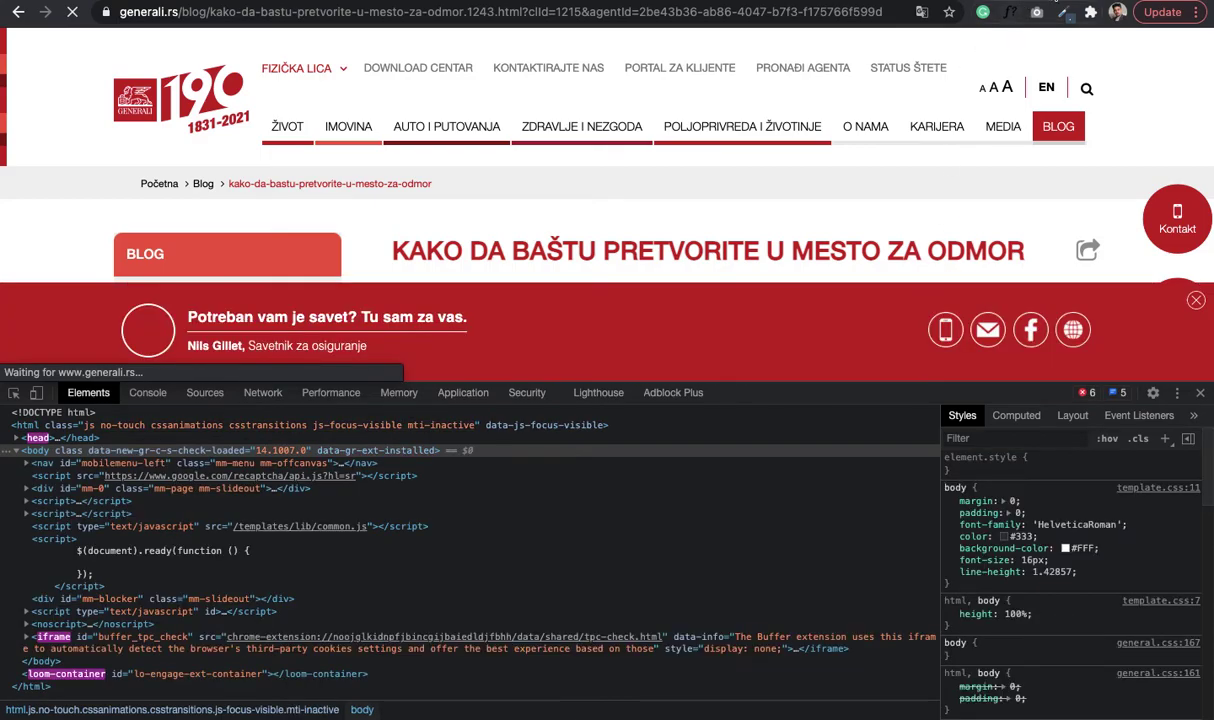
key("ctrl+Tab")
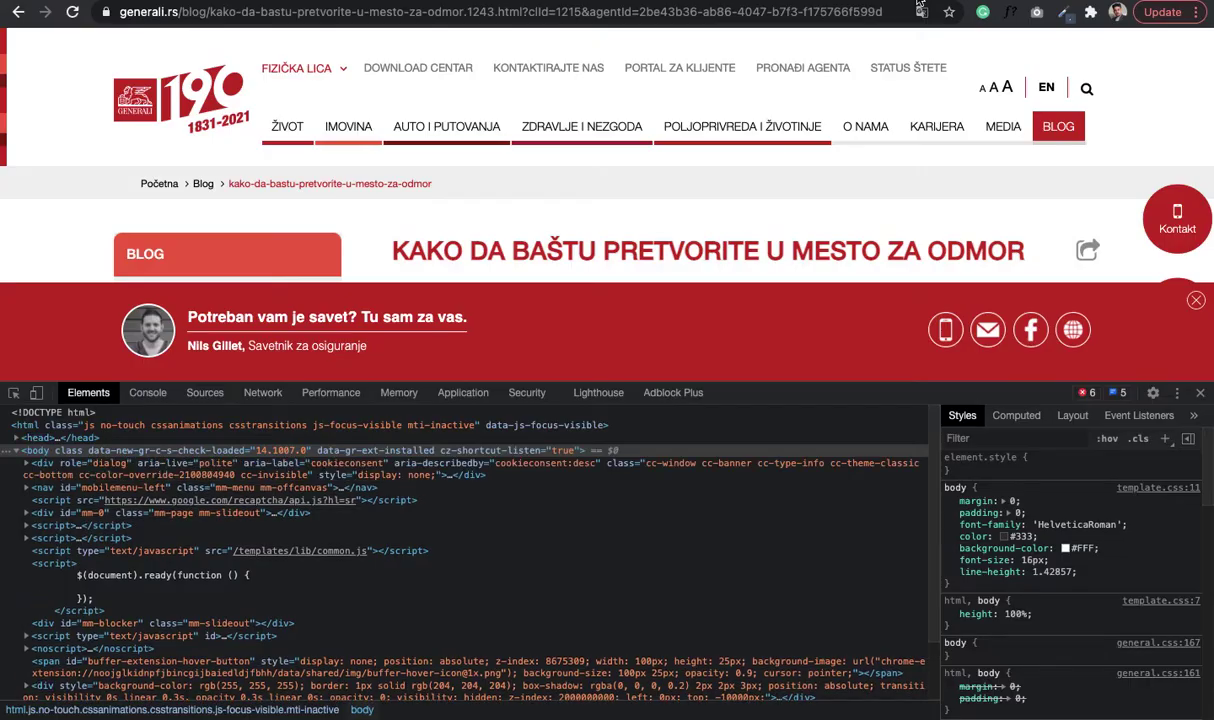
- Trigger the agent banner's phone call-to-action, closing the 'Make a call from' popup, until the tel: link opens
scroll(803, 314, "down", 2)
scroll(803, 314, "up", 2)
left_click(943, 337)
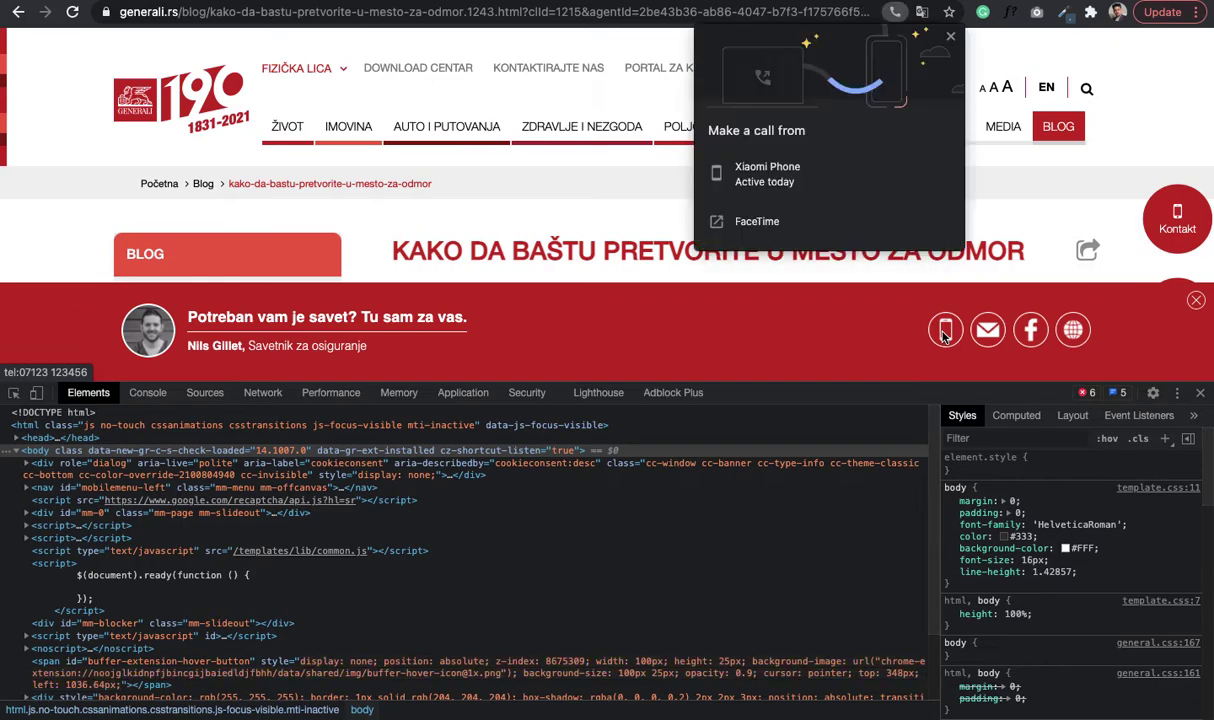
left_click(950, 349)
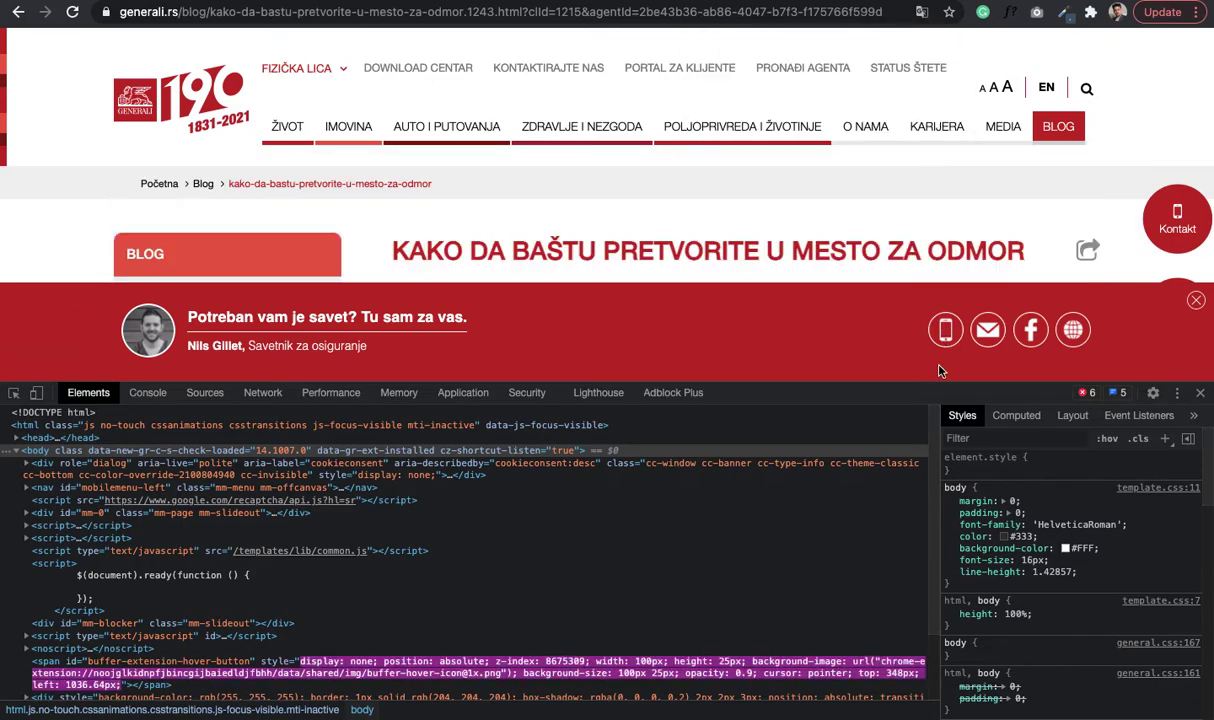
left_click(946, 333)
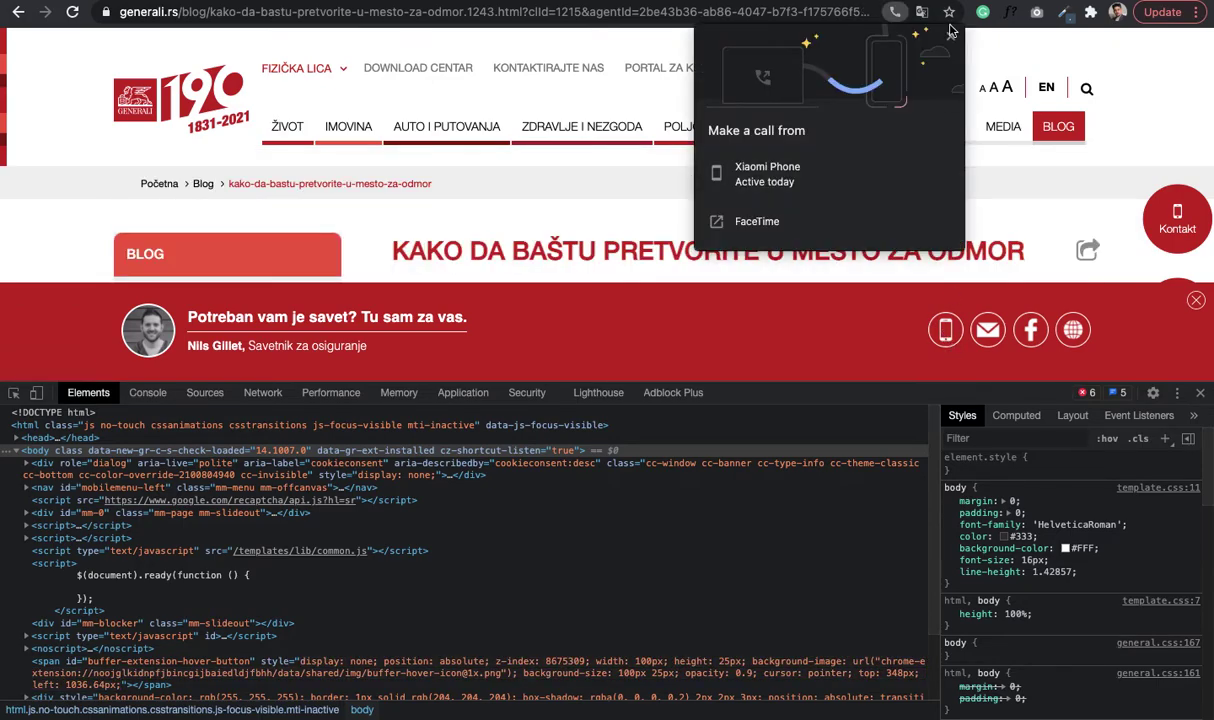
left_click(950, 41)
left_click(945, 331)
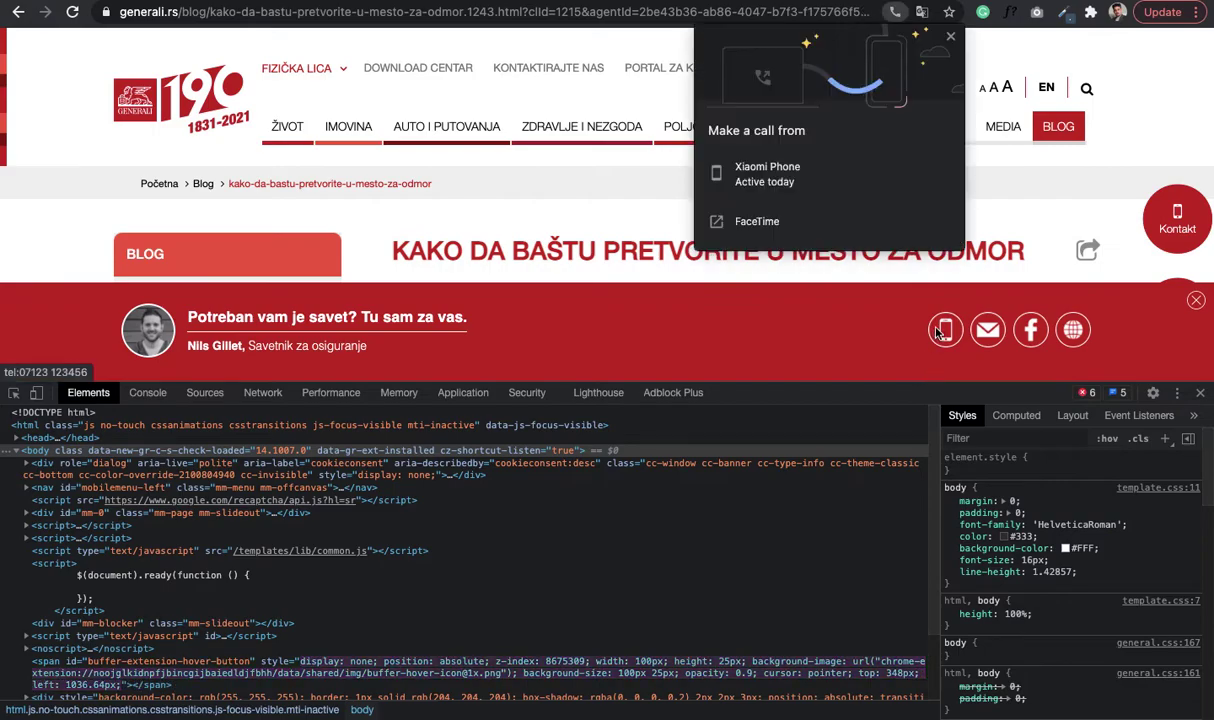
left_click(898, 34)
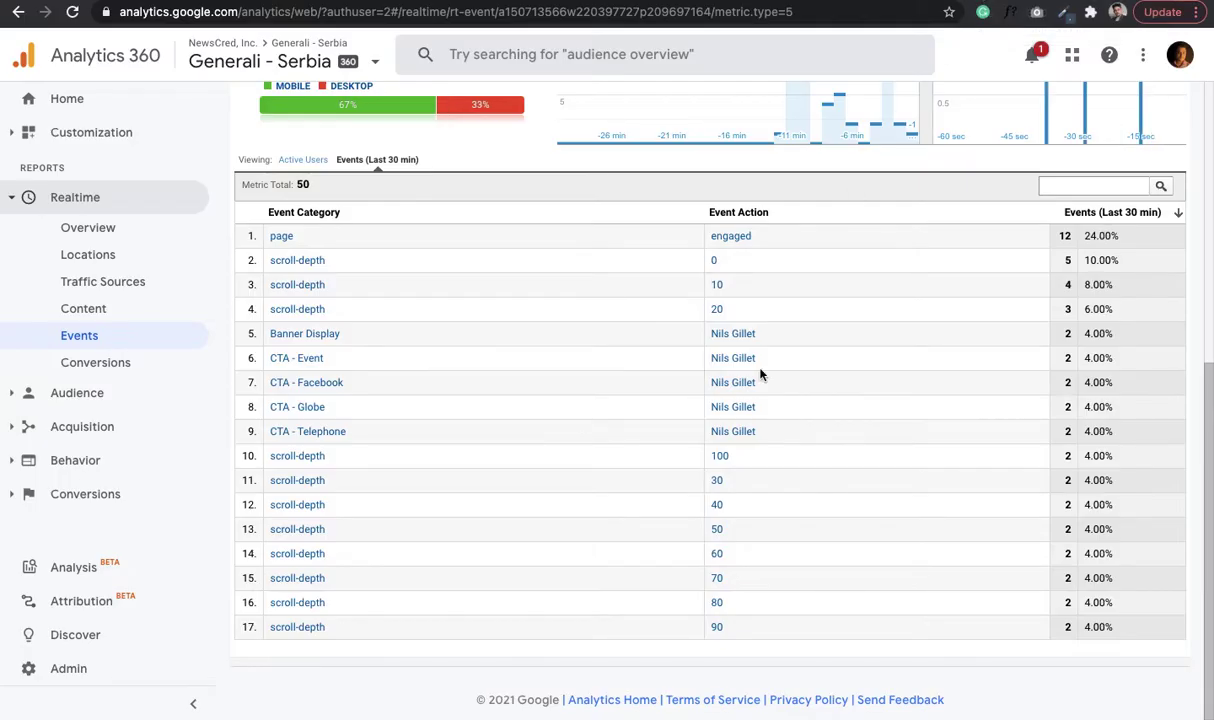
- Switch the realtime Events report to Active Users per event and review the Banner Display and CTA rows
scroll(603, 568, "up", 3)
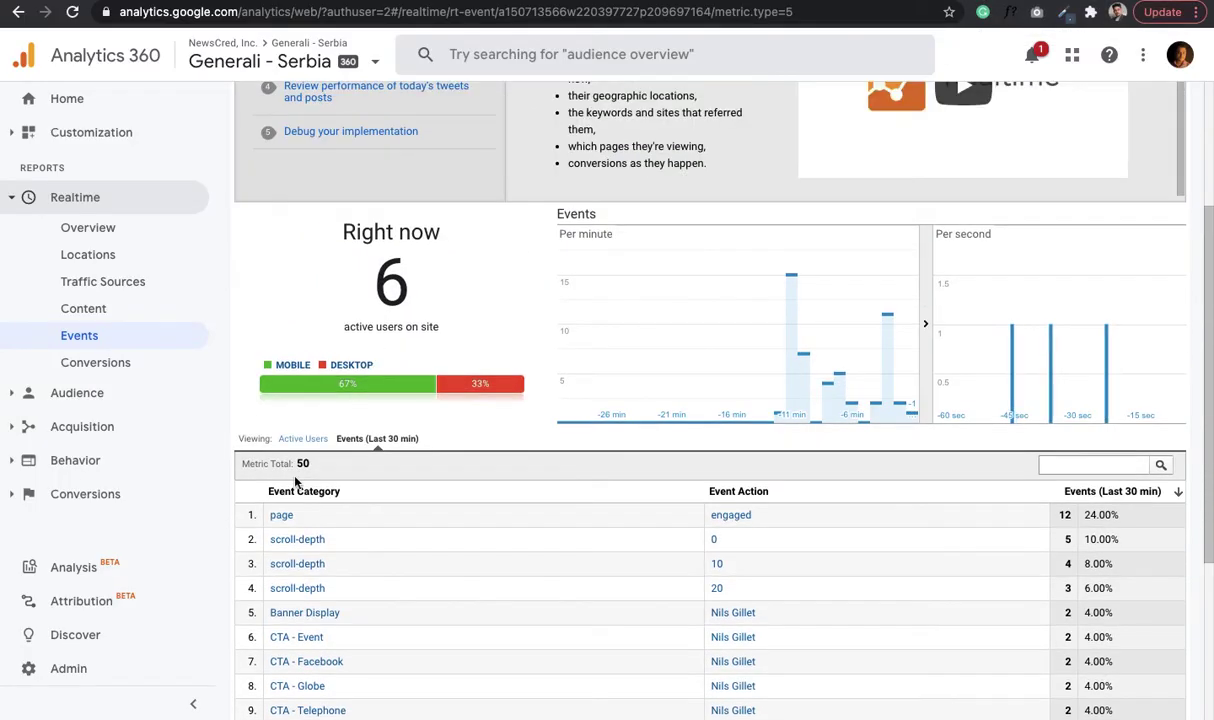
left_click(300, 440)
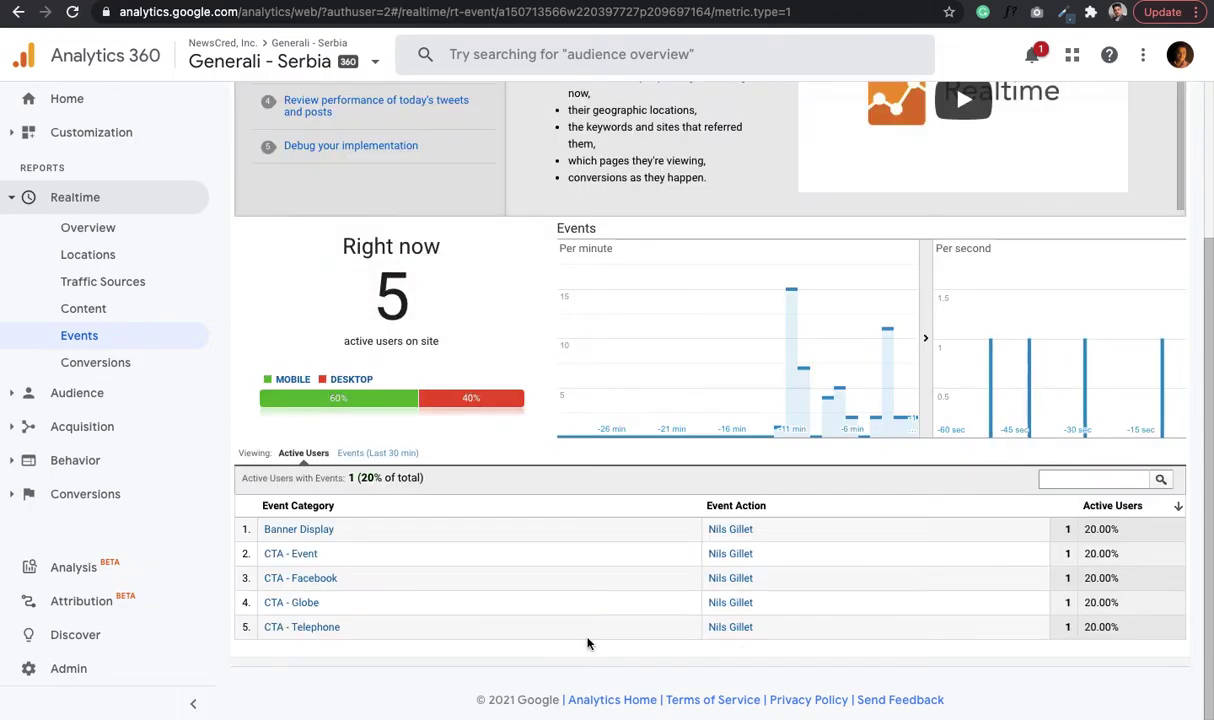
scroll(588, 643, "up", 1)
scroll(588, 643, "up", 2)
scroll(588, 643, "down", 3)
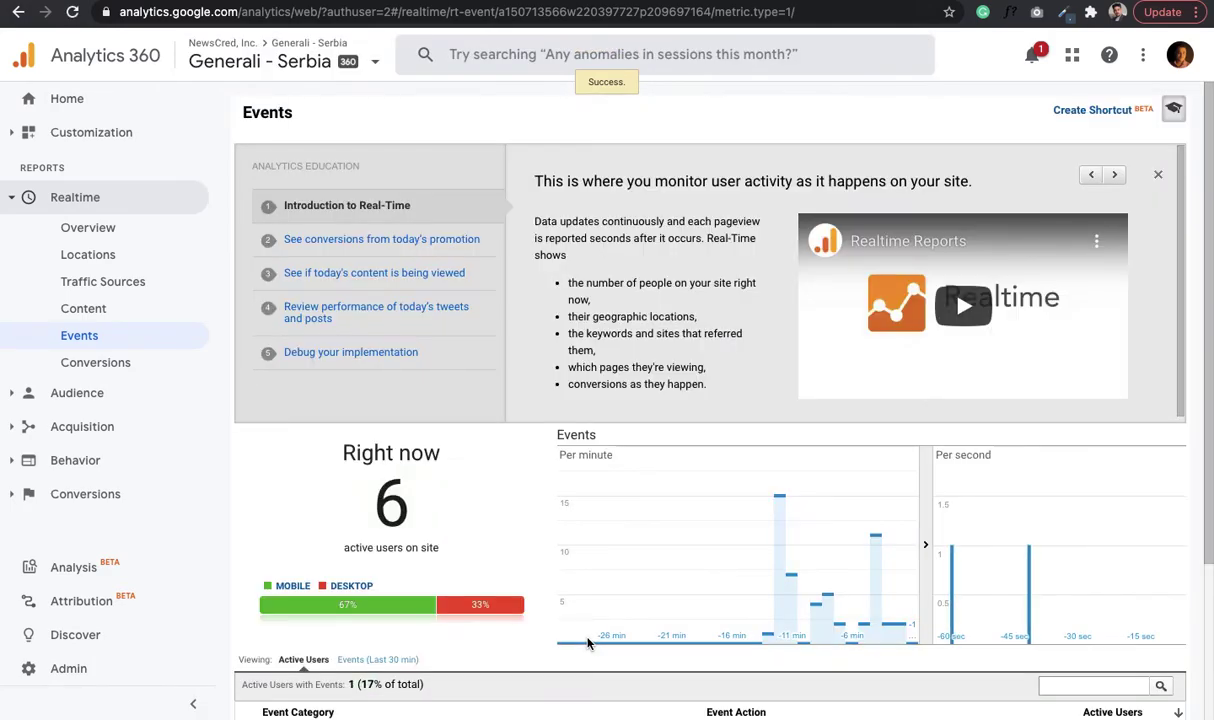
scroll(588, 643, "down", 3)
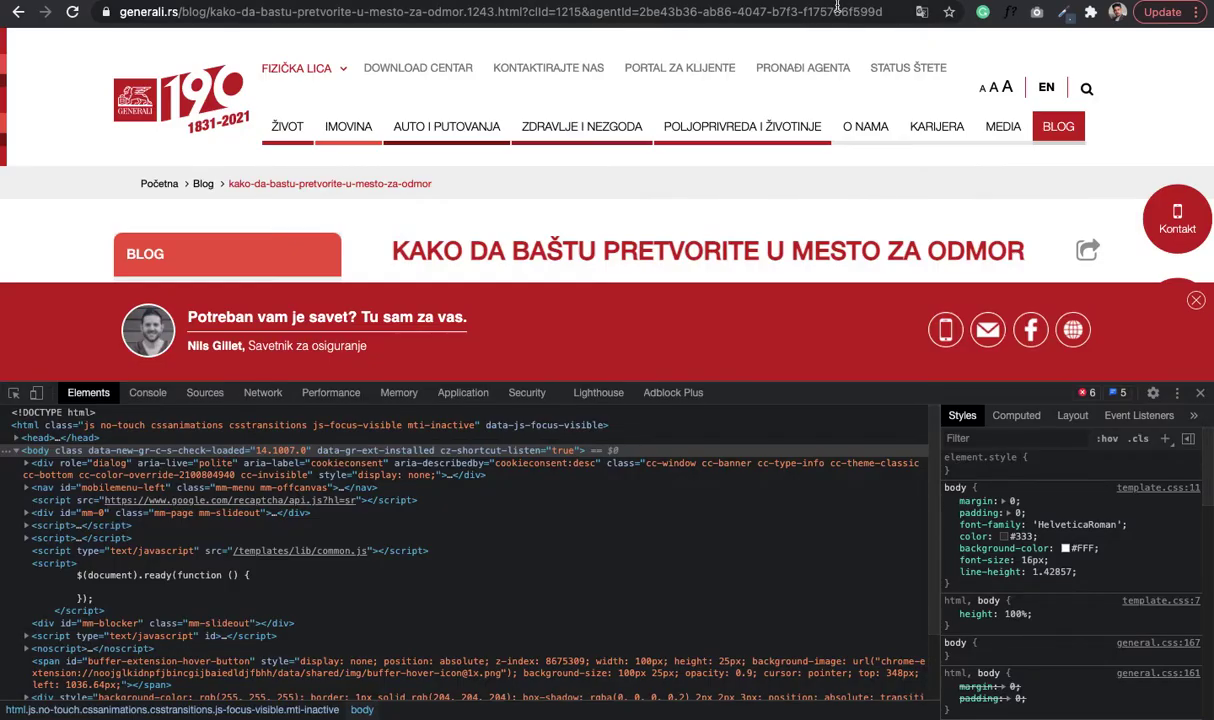
left_click(837, 7)
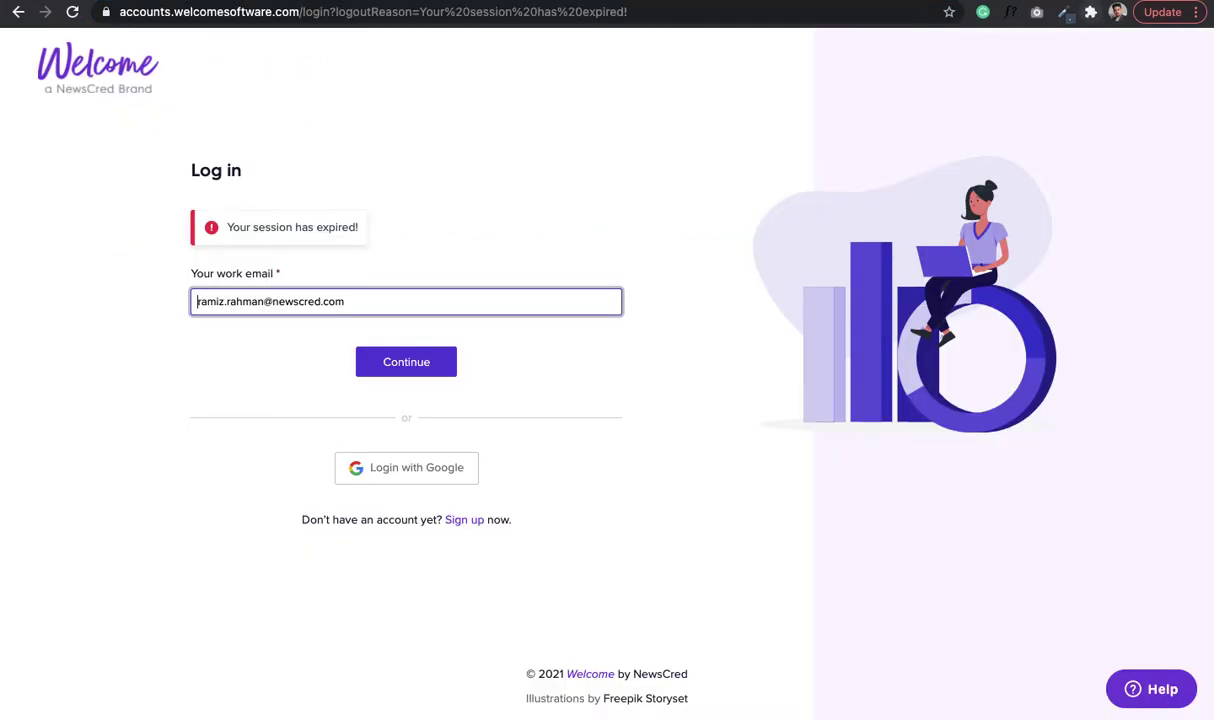
- Load the pasted Generali blog article URL in a new tab and dismiss the translate offer
key("ctrl+t")
type("https://www.generali.rs/blog/kako-da-bastu-pretvorite-u-mesto-za-odmor.1243.html?cId=1215&agentId=2be43b36-ab86-4047-b7f3-f175766f599d")
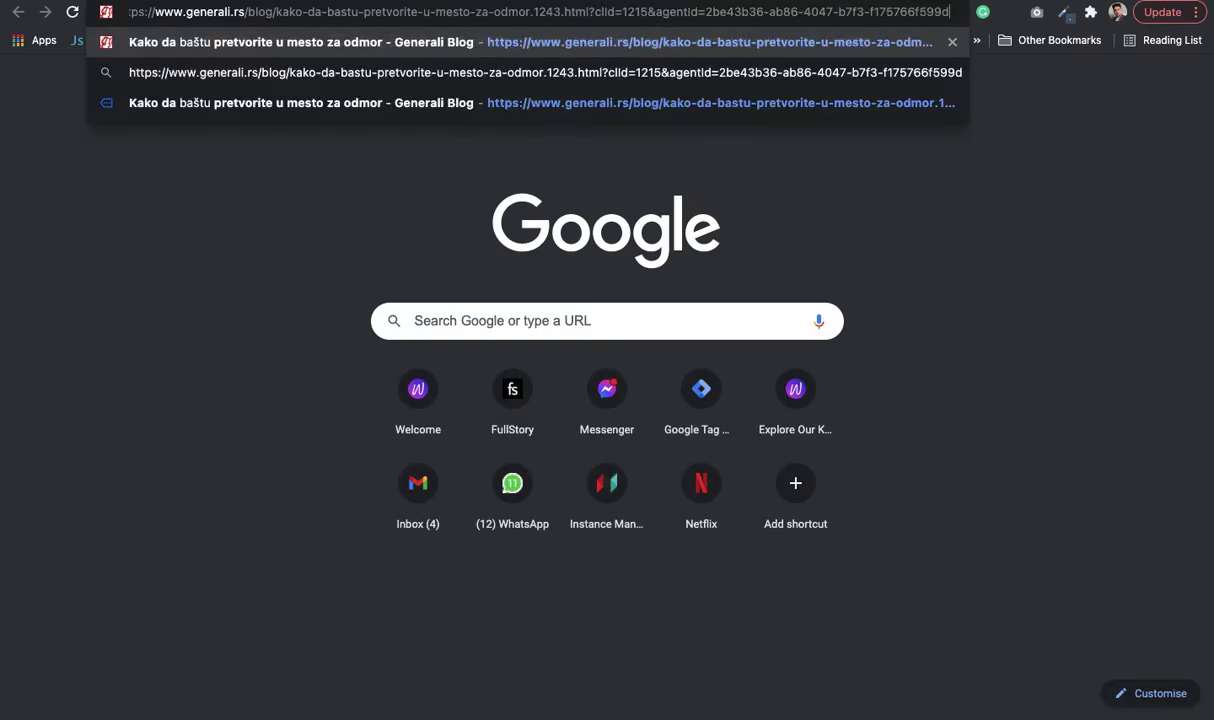
key("Return")
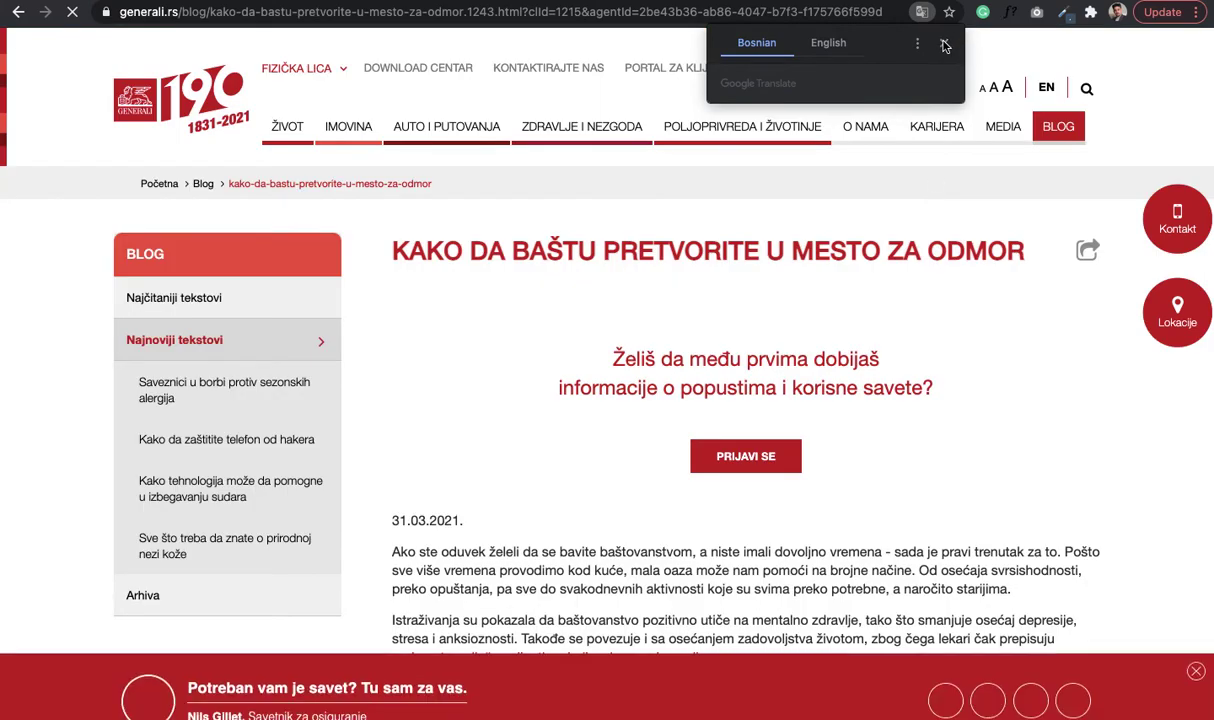
left_click(943, 43)
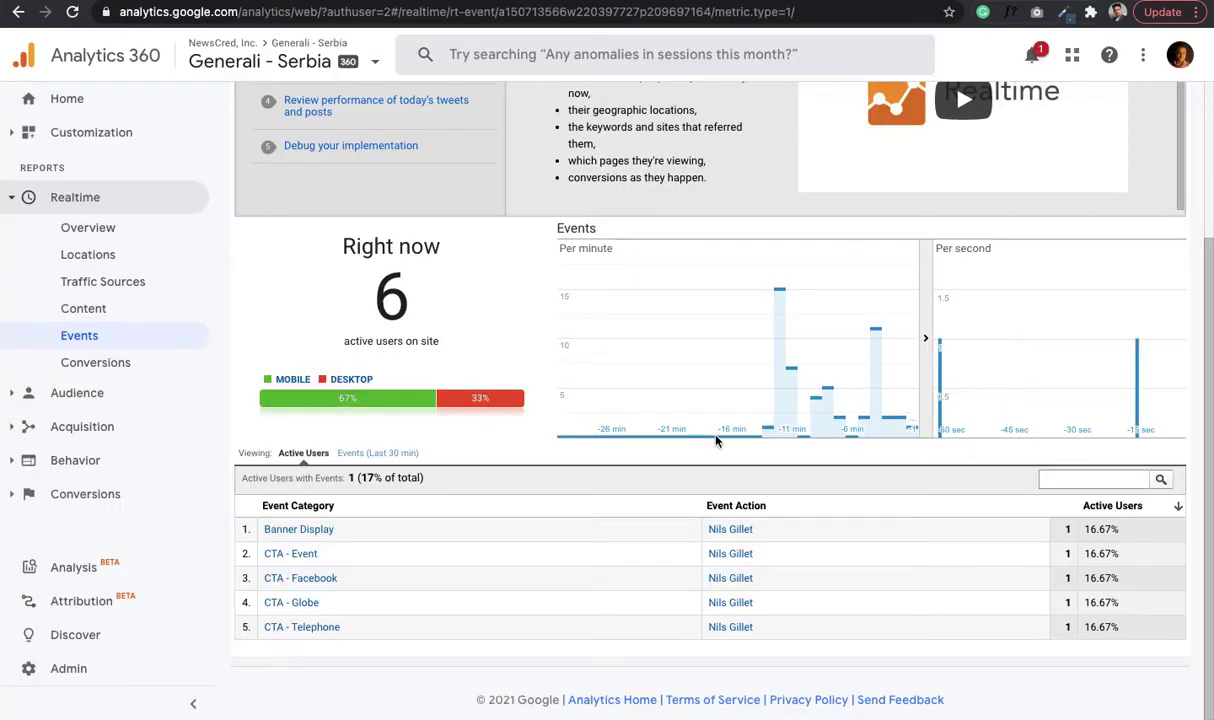
- Check realtime event counts for the last 30 minutes and active users by event in Analytics
scroll(678, 412, "up", 5)
scroll(421, 609, "down", 3)
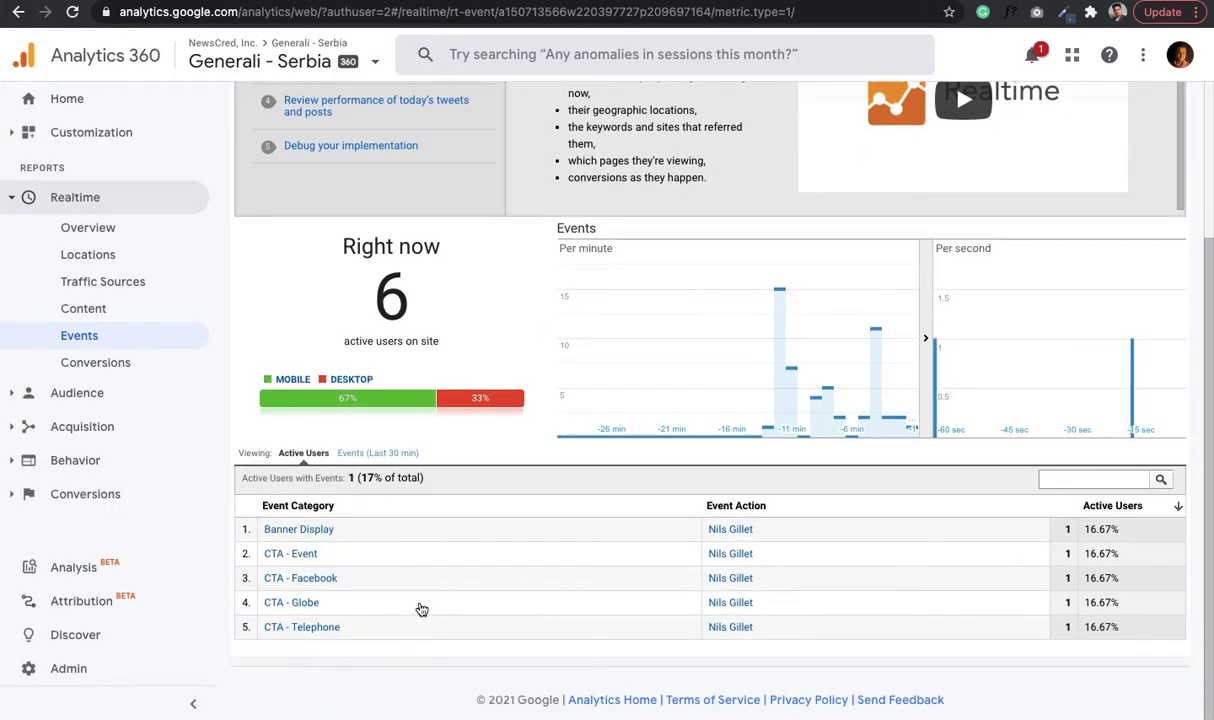
left_click(368, 452)
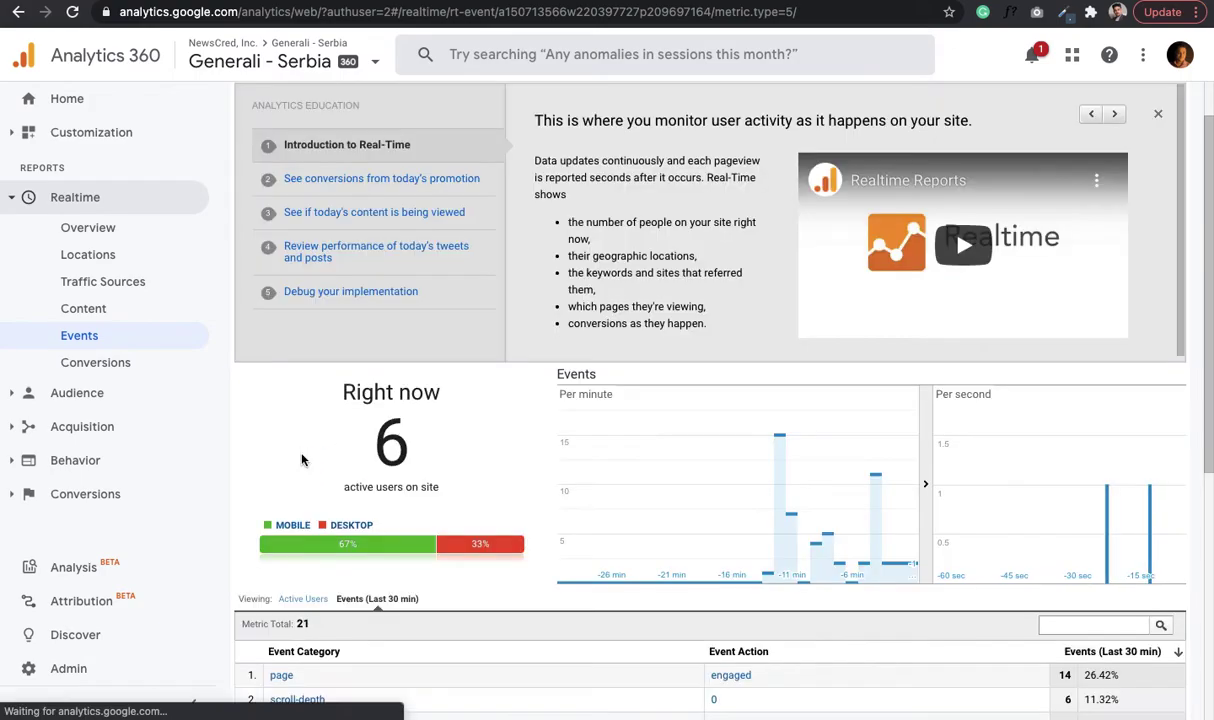
left_click(312, 601)
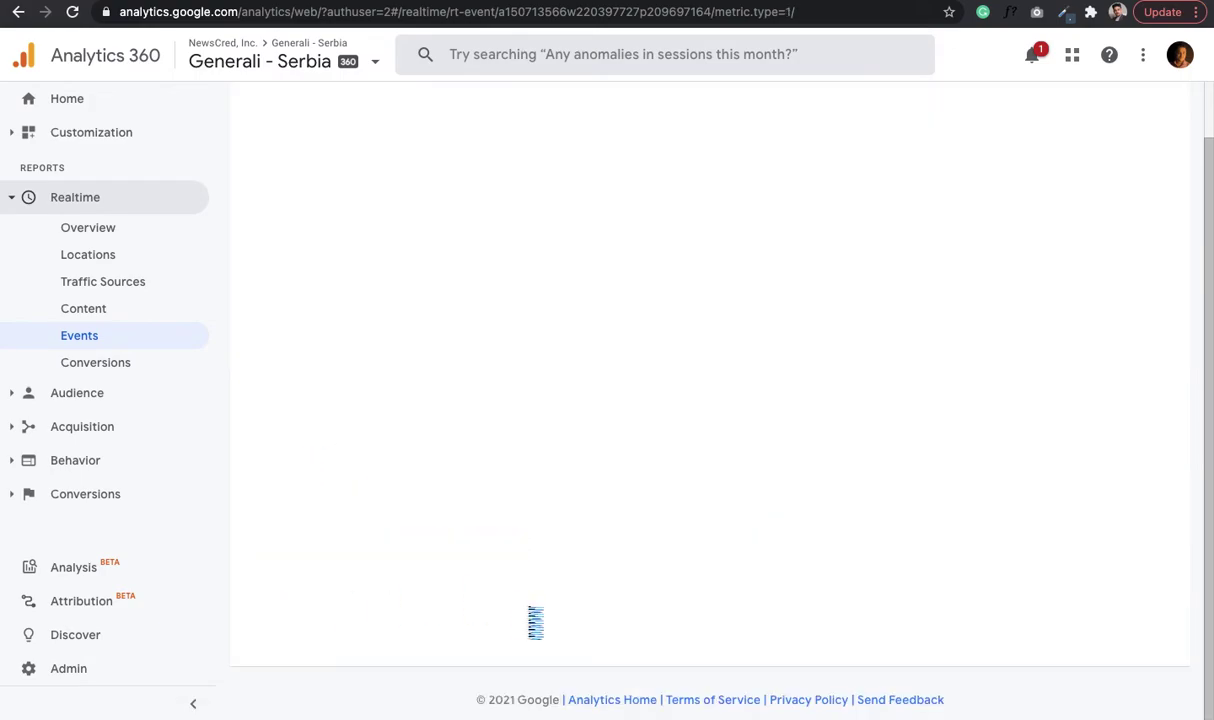
scroll(529, 616, "down", 3)
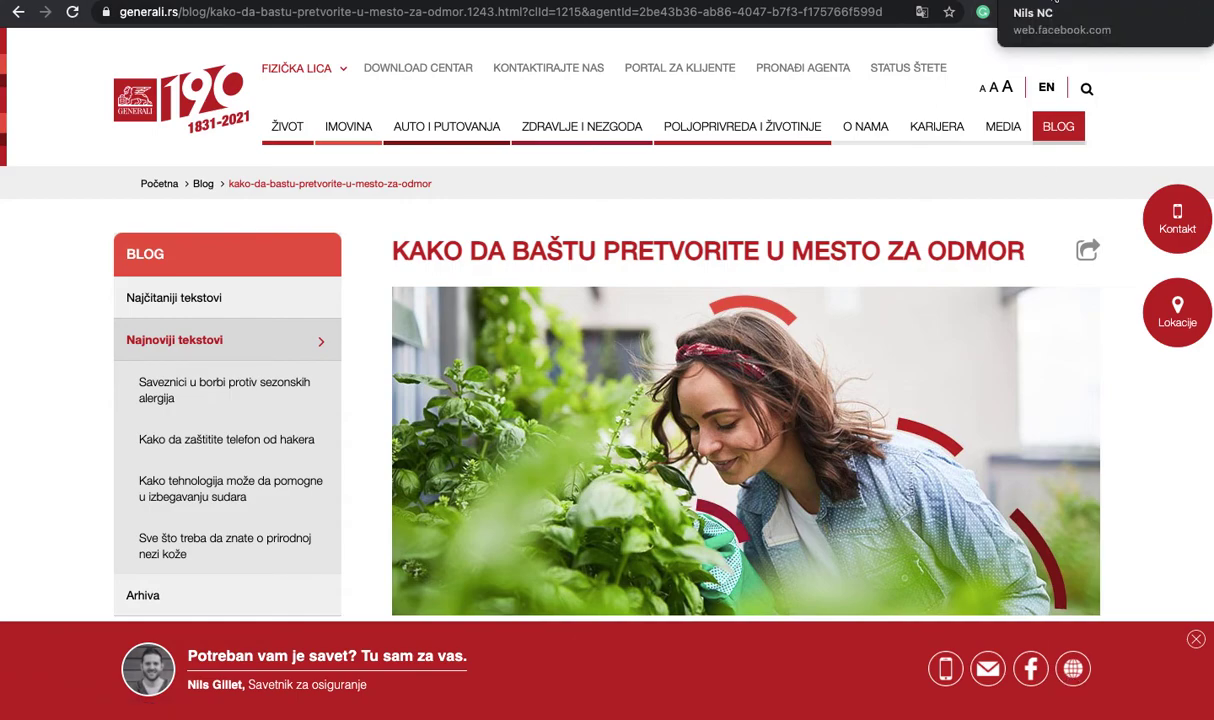
key("ctrl+Tab")
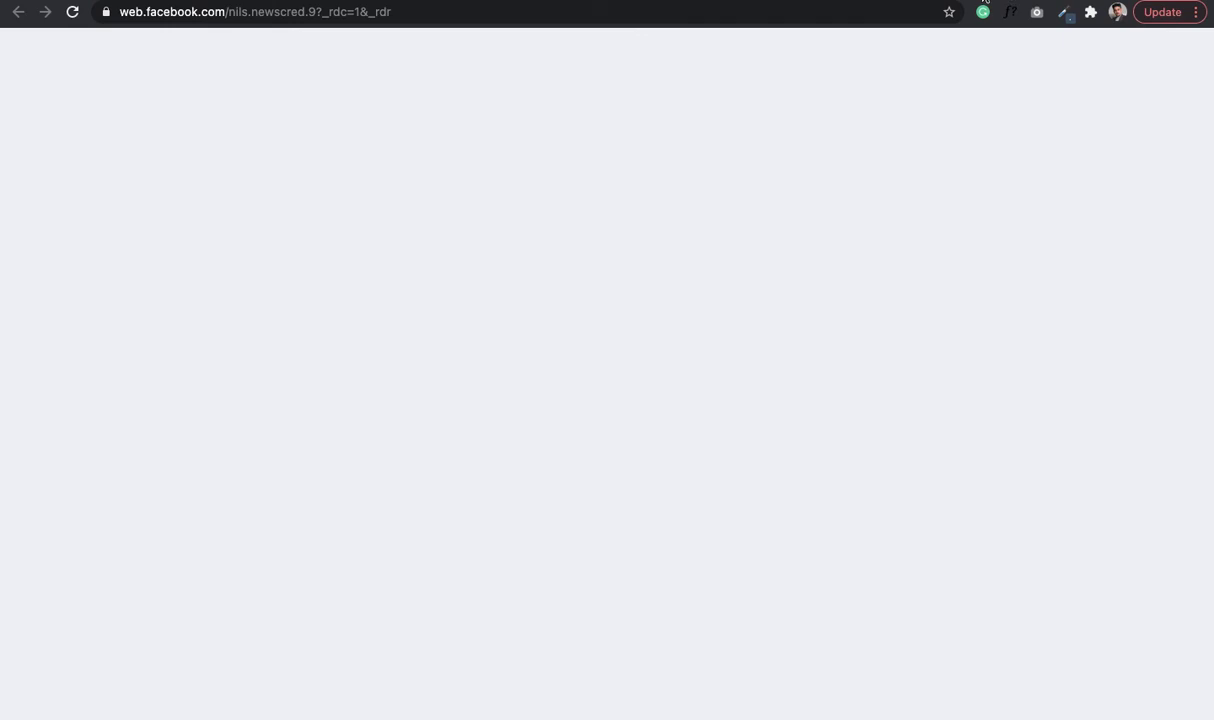
key("ctrl+shift+Tab")
key("ctrl+shift+Tab")
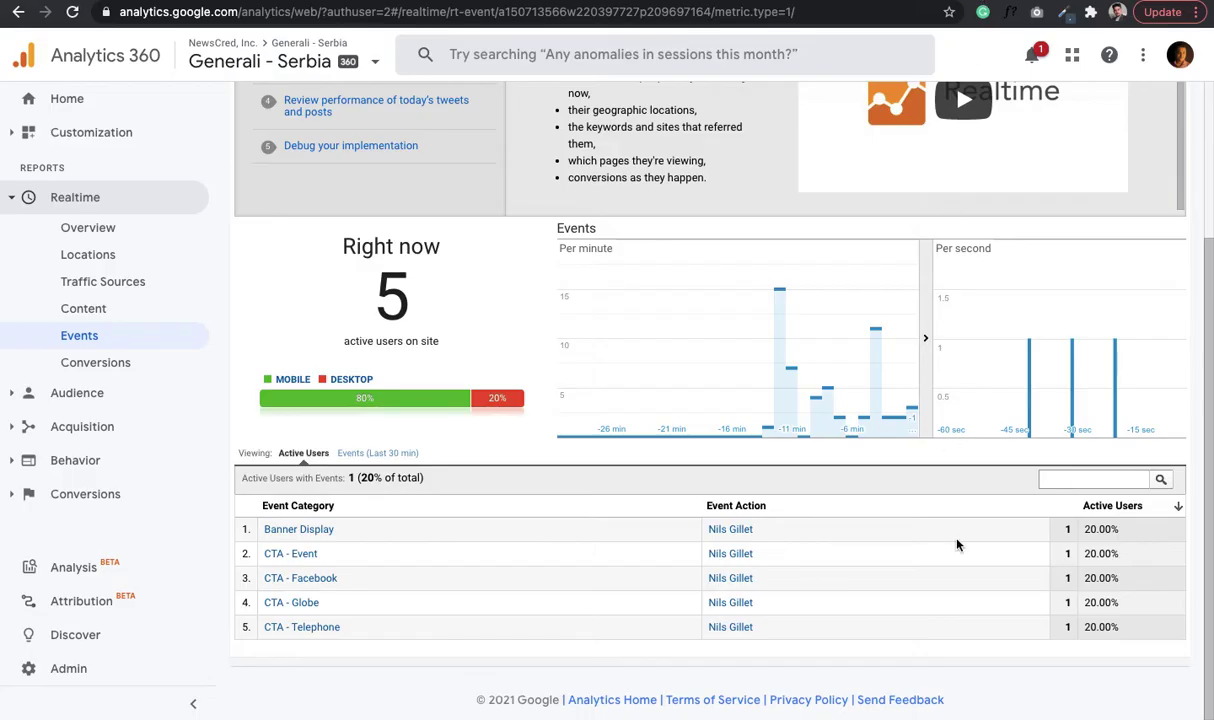
left_click(393, 456)
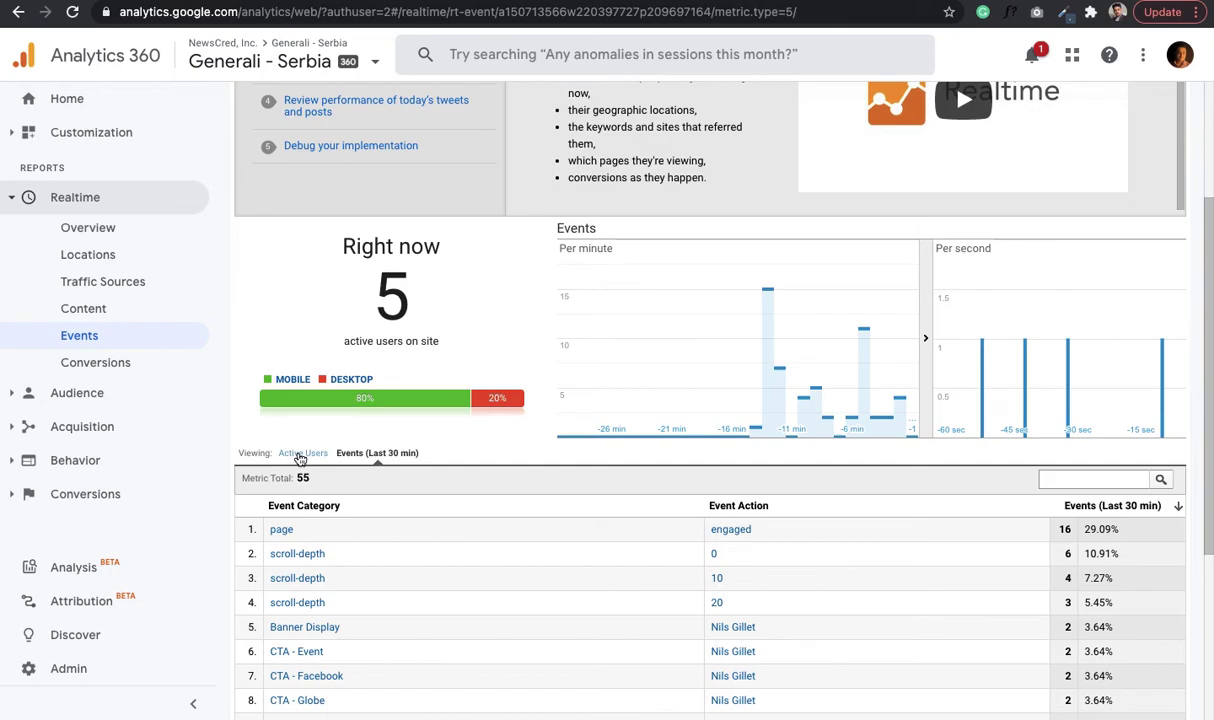
scroll(409, 639, "down", 3)
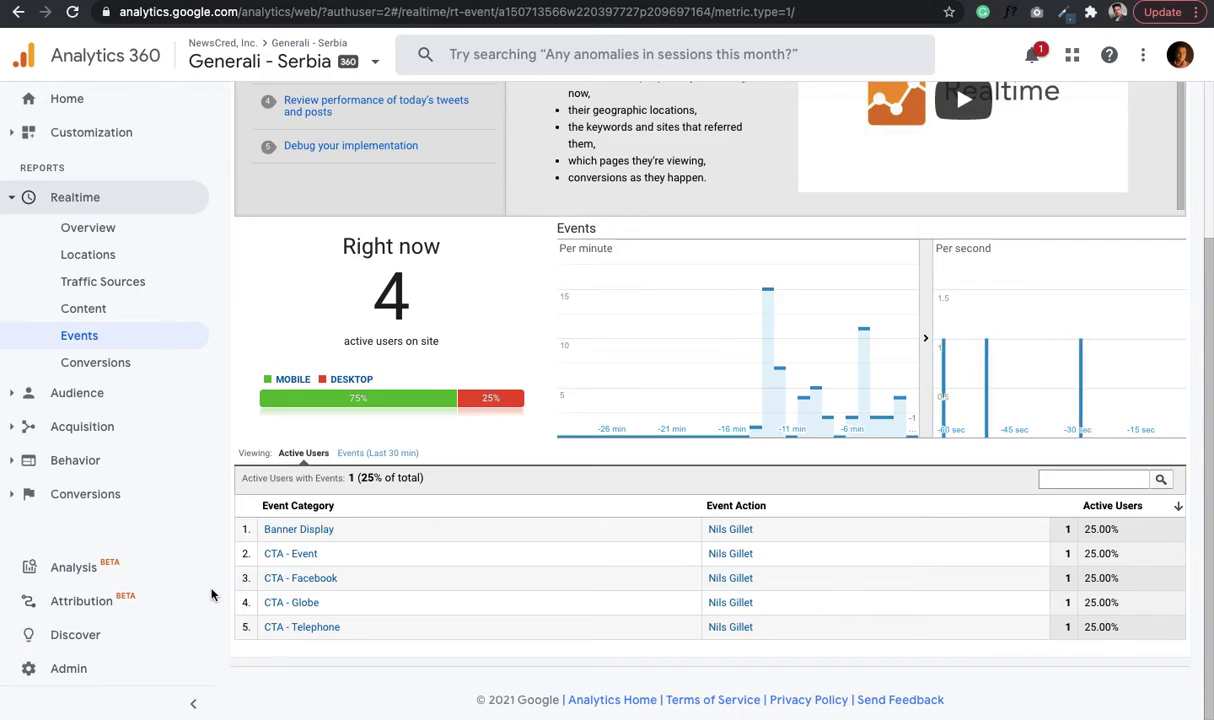
- Drill into the CTA - Event category and search the blog article for its event label
left_click(303, 555)
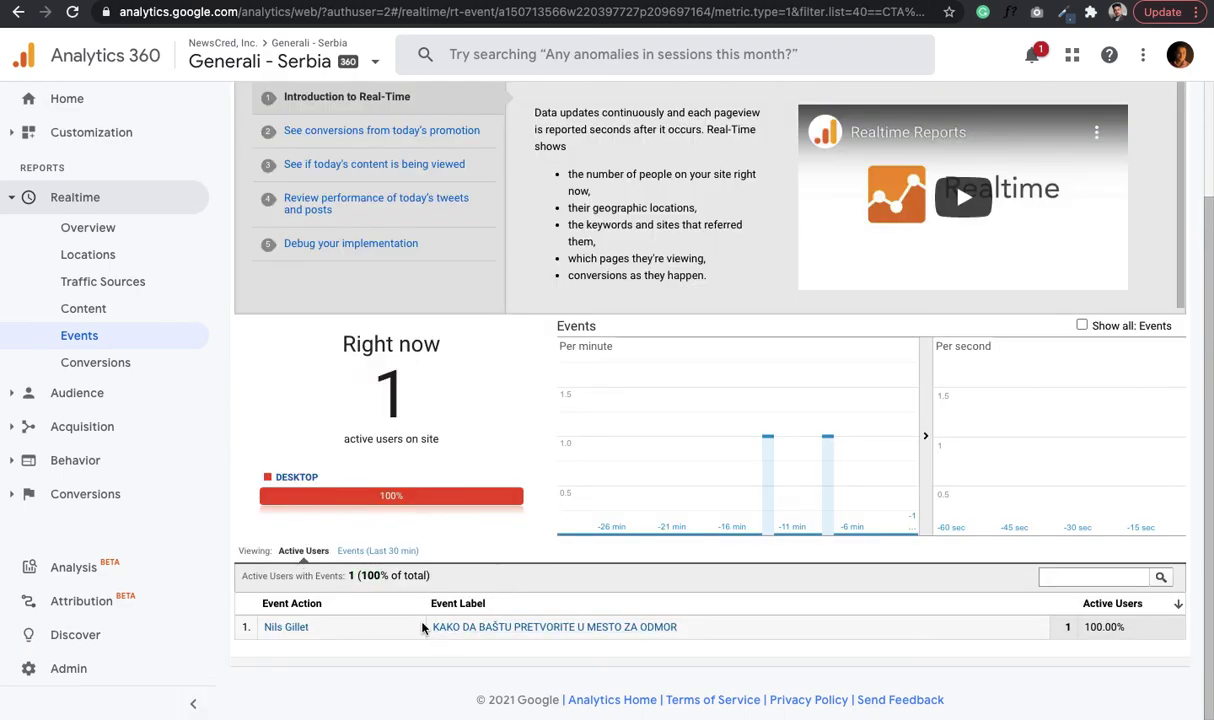
left_click_drag(726, 639, 703, 622)
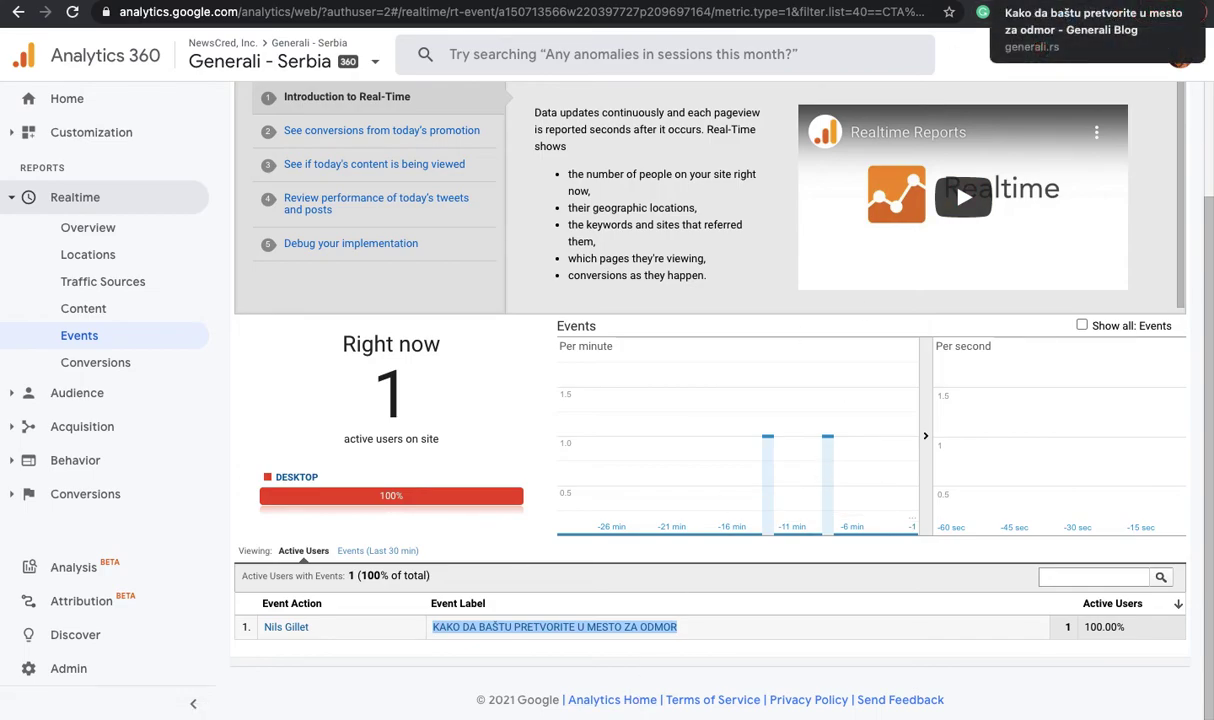
left_click(1097, 1)
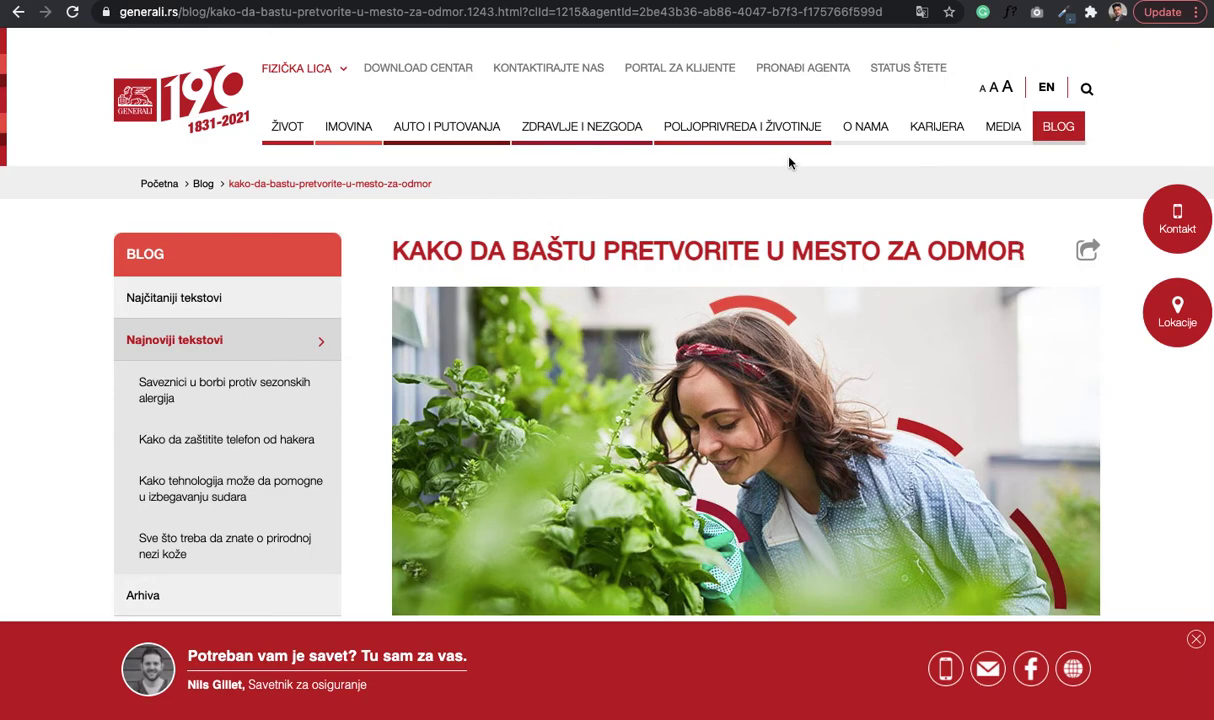
key("super+f")
type("generali.rs/blog/kako-da-bastu-pretvorite-u-mesto-za-odmor.1243.html?cId=1215&agentId=2be43b36-ab86-4047-b7f3-f175766f599d")
key("super+z")
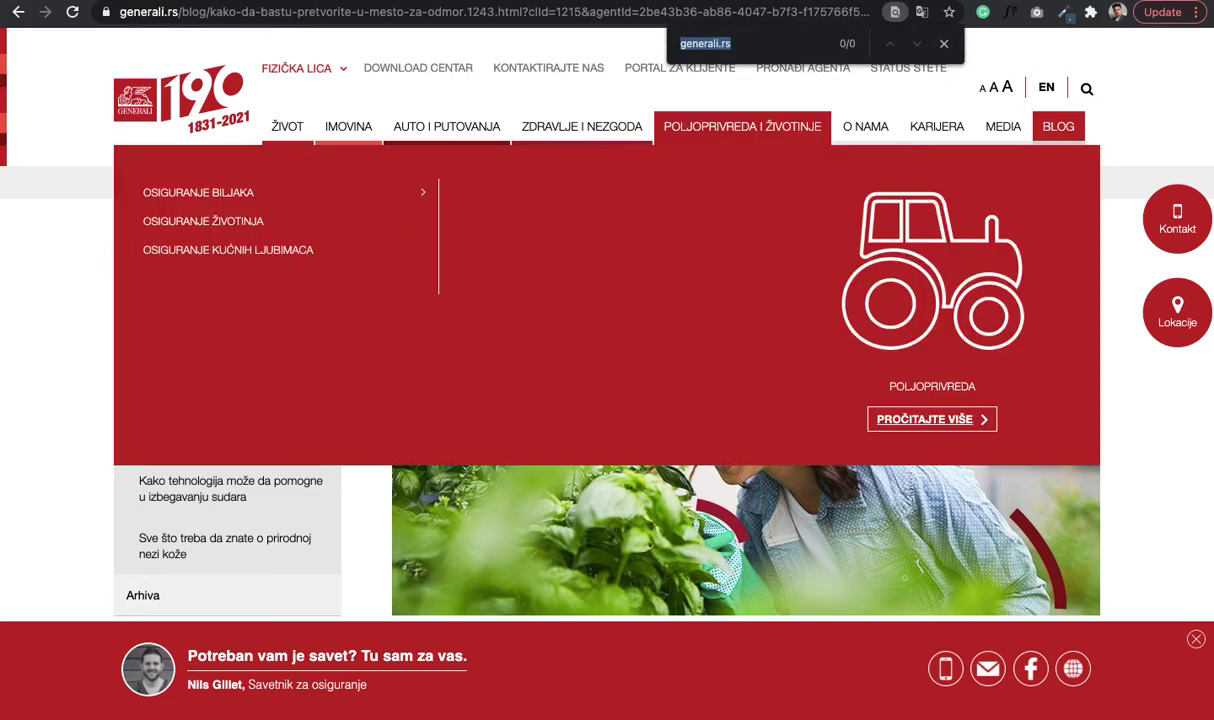
key("super+alt+Left")
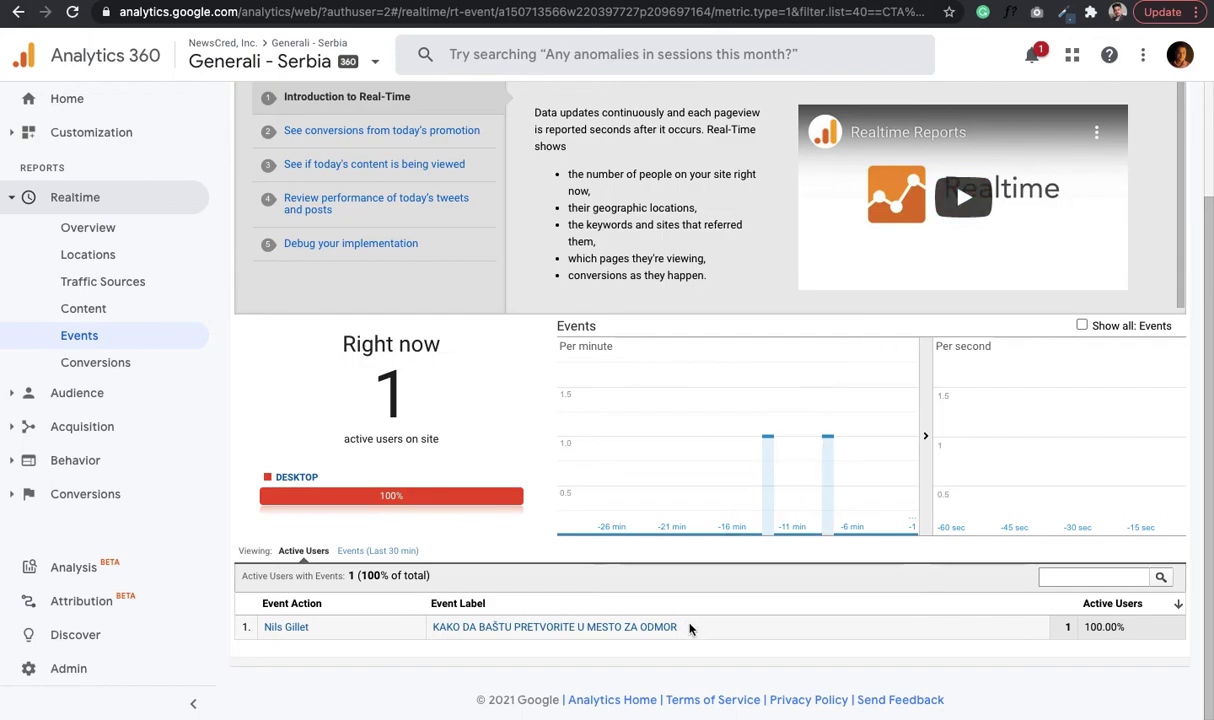
- Open the article-title event label, copy it, and find that headline on the Generali blog article
left_click(477, 628)
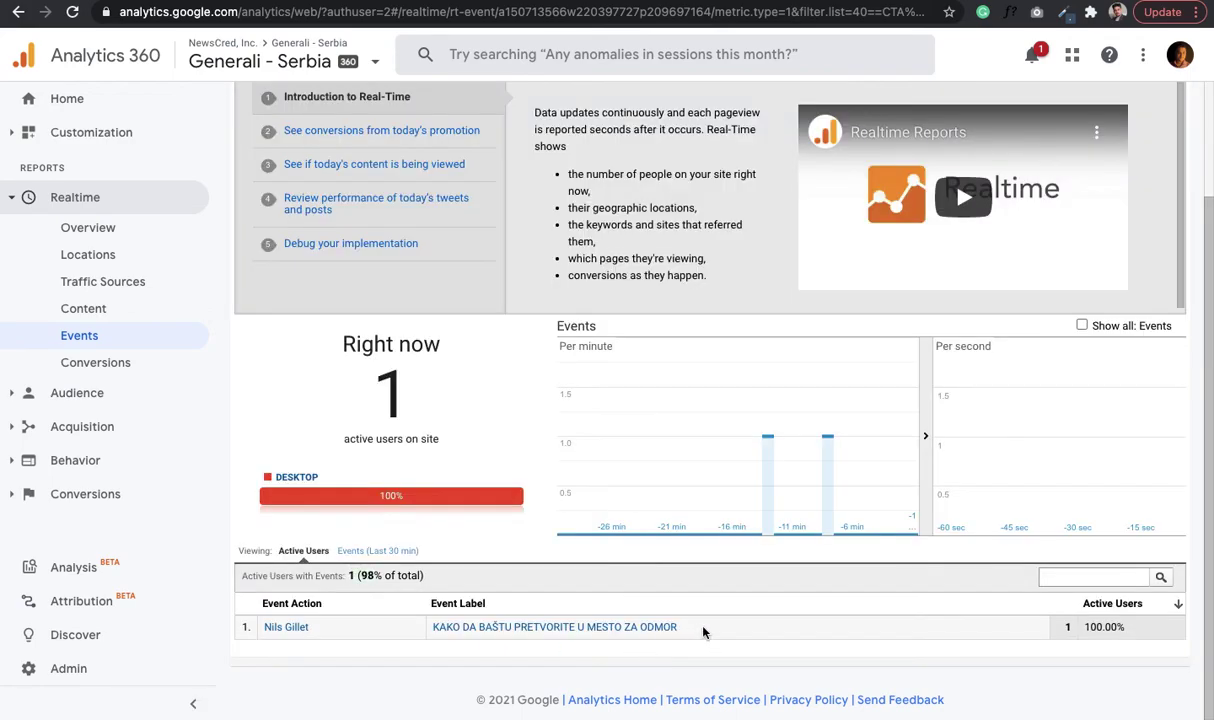
left_click_drag(703, 632, 428, 629)
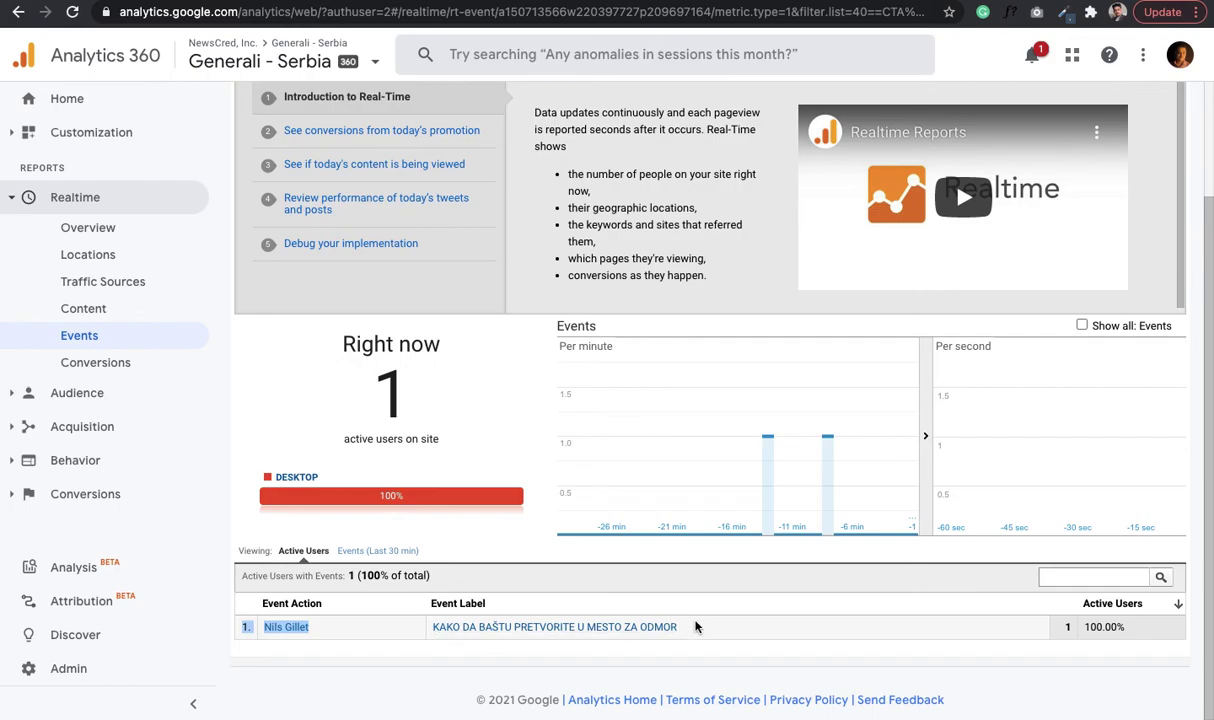
left_click(697, 627)
left_click_drag(702, 629, 434, 632)
key("super+c")
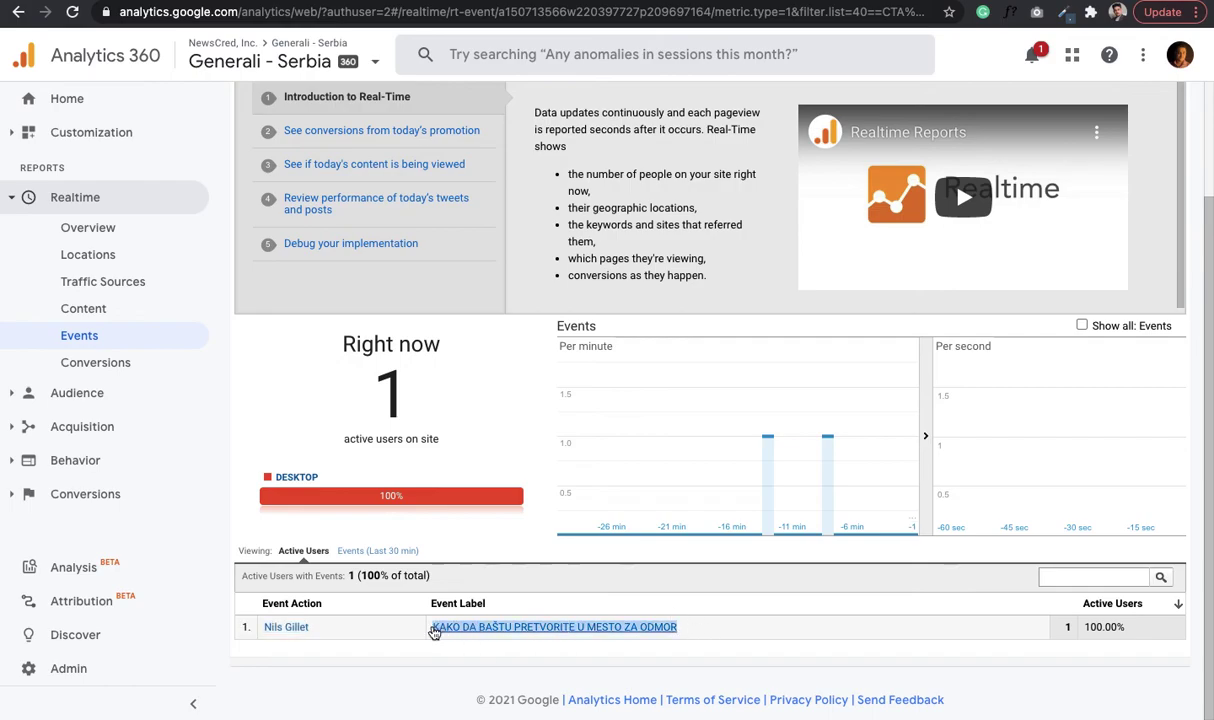
key("ctrl+Tab")
key("super+f")
key("super+v")
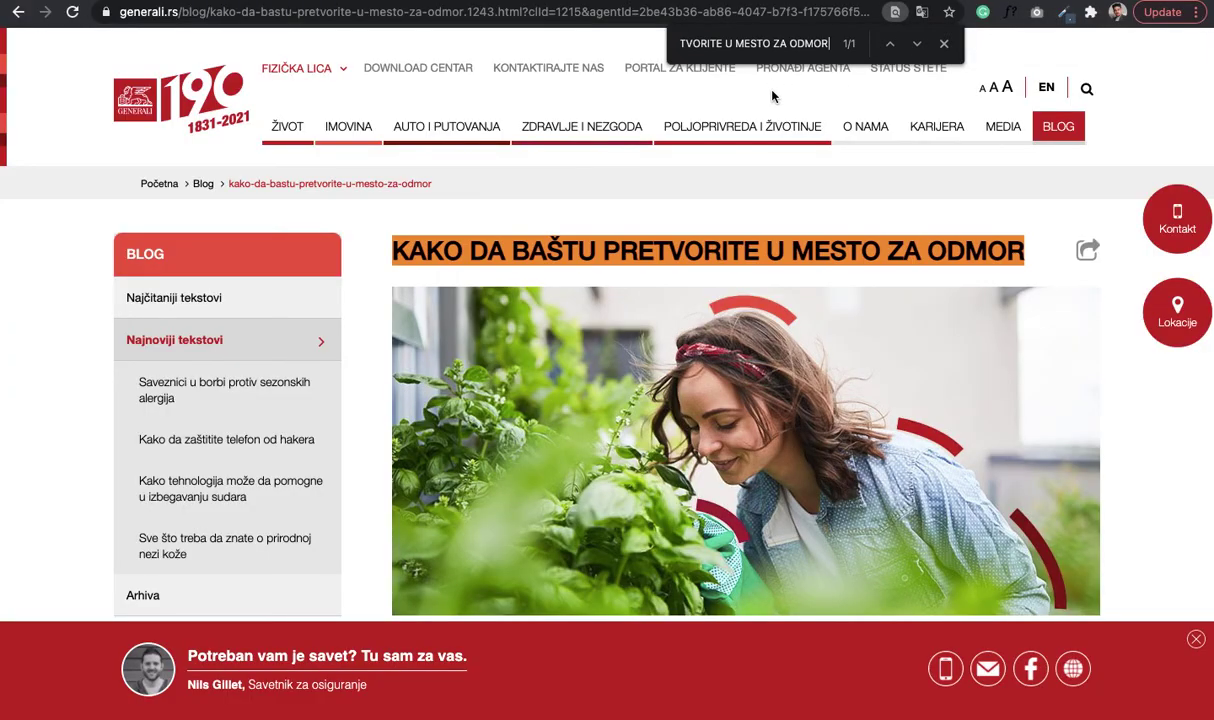
left_click(942, 45)
- Return to the CTA drill-down in Analytics, showing the article headline label with 1 active user, and clear the selection
key("ctrl+shift+Tab")
left_click(722, 540)
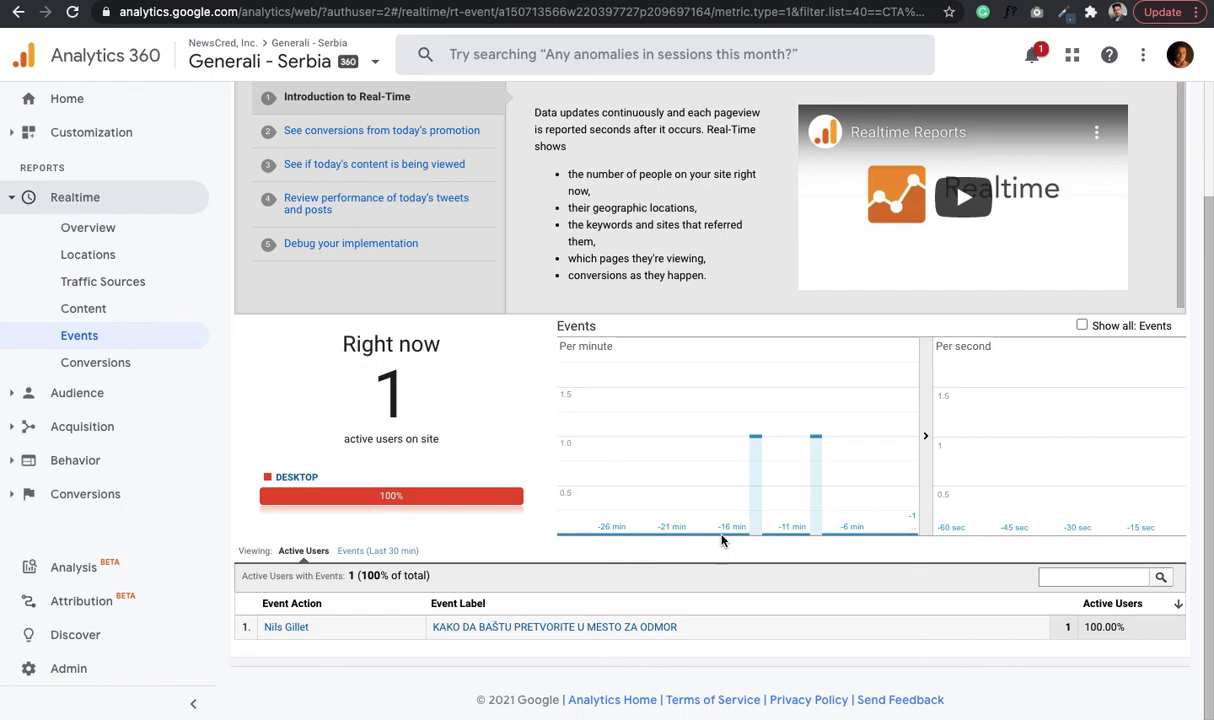
mouse_move(856, 2)
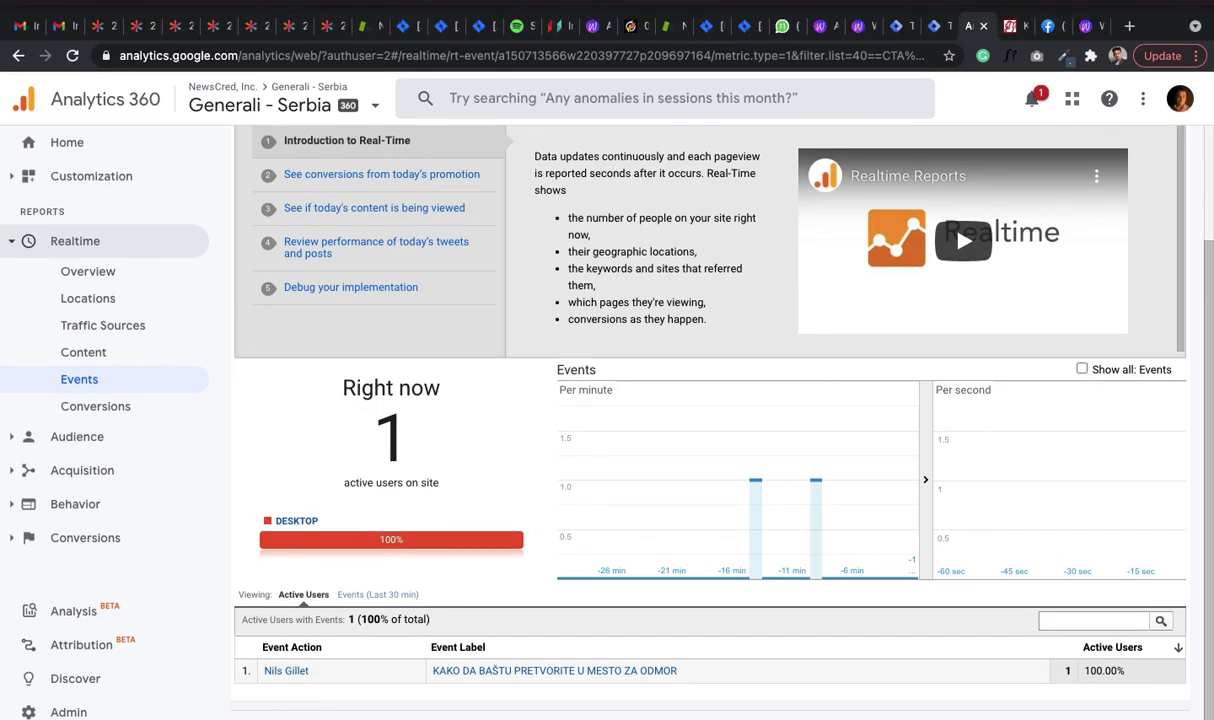